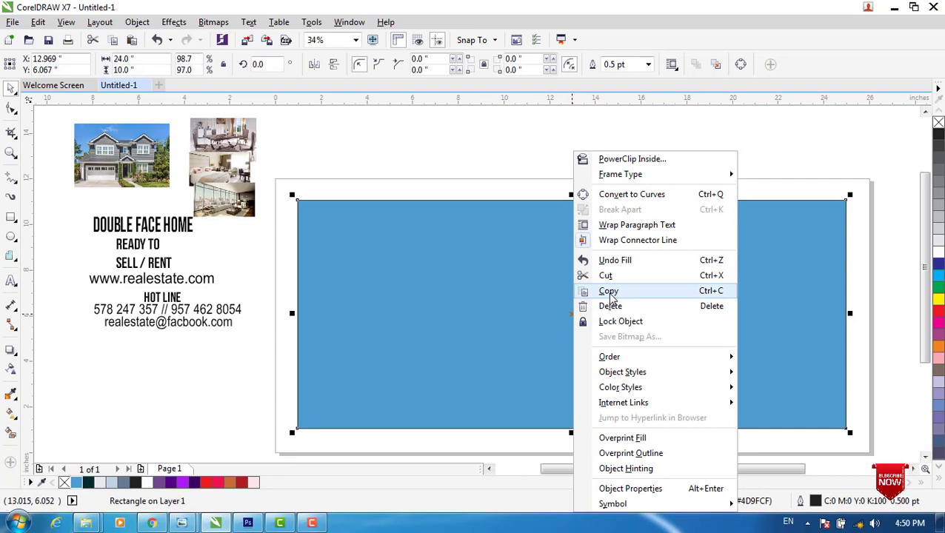
Step: Duplicate the blue 24 by 10 inch rectangle in place
click(609, 292)
right_click(412, 145)
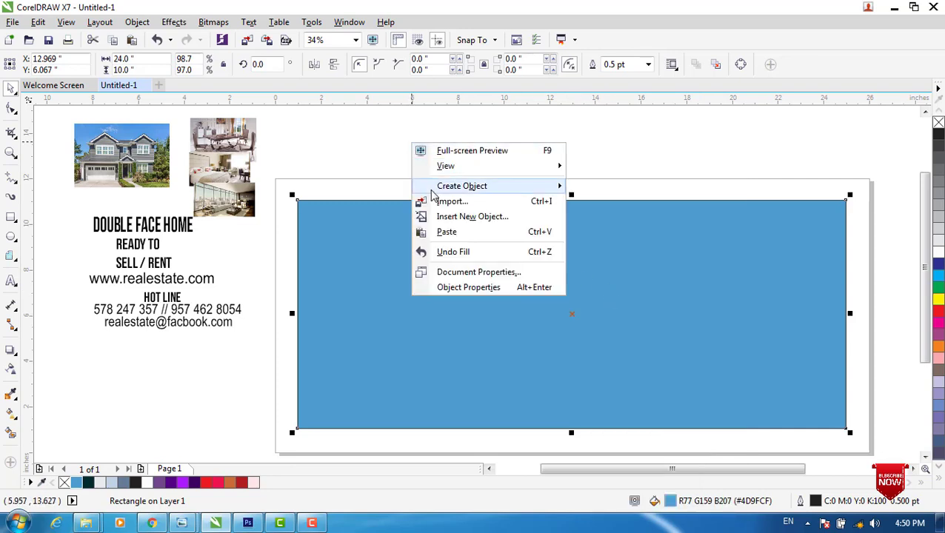
click(445, 232)
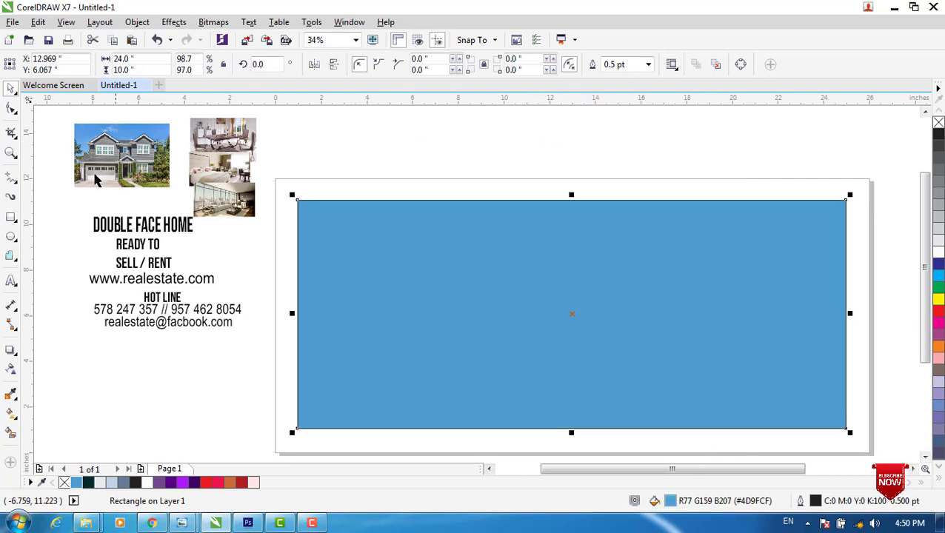
Step: Convert the duplicate rectangle to curves and move its two left corner nodes about 1.89 inches to the right
click(11, 109)
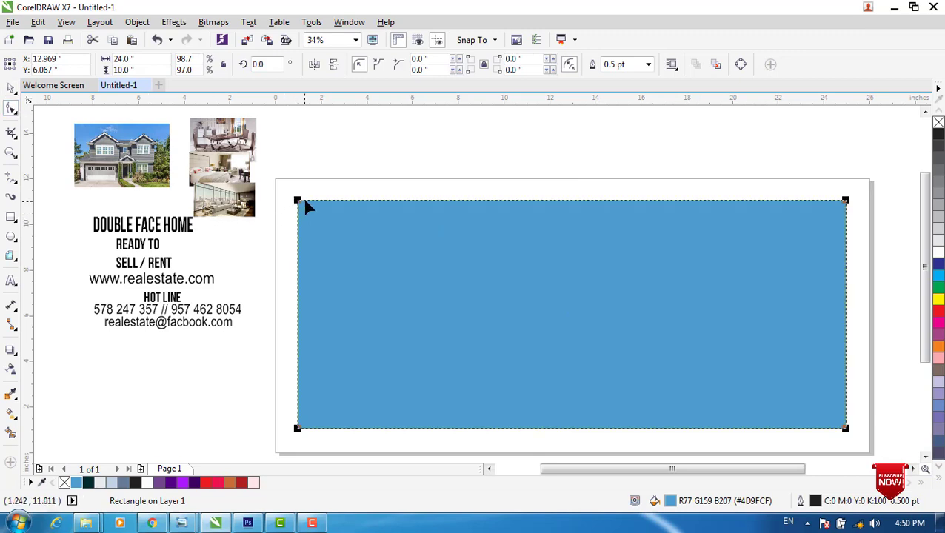
right_click(299, 205)
click(311, 192)
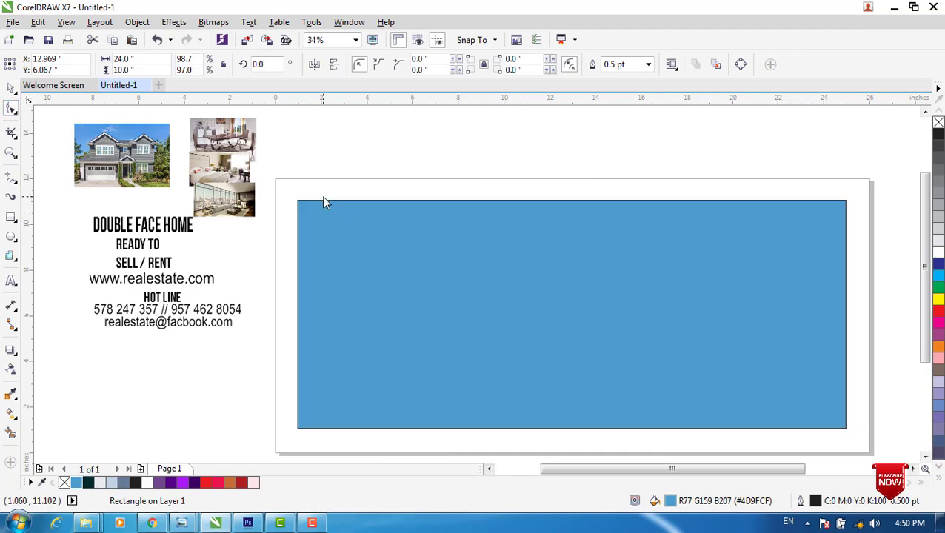
drag(280, 162, 341, 430)
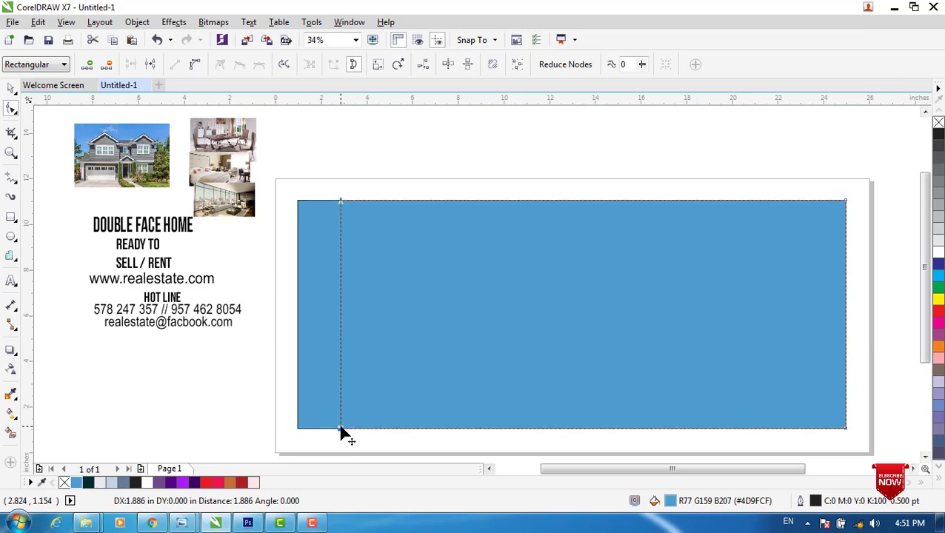
Step: Convert the duplicate's straight left edge to a curve and bow it outward almost to the original rectangle's left side
right_click(341, 306)
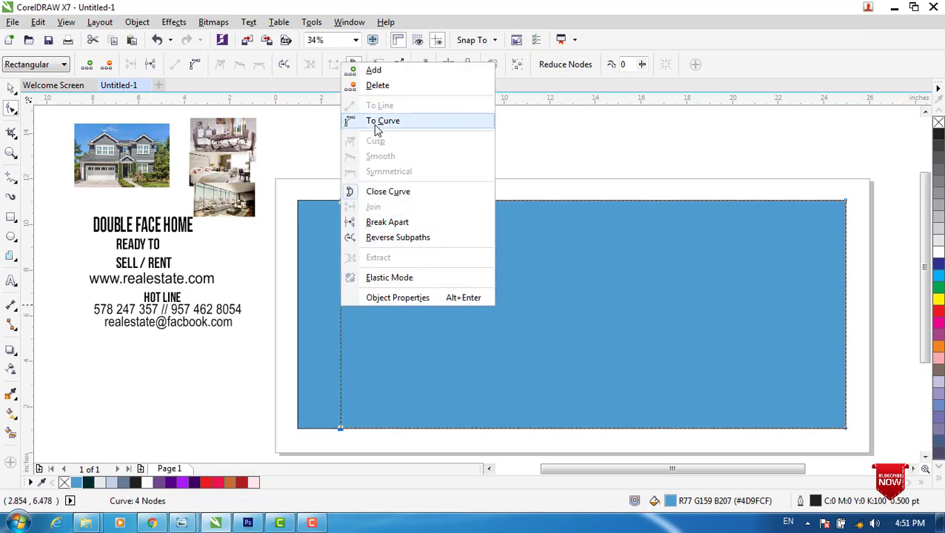
click(375, 125)
drag(339, 317, 304, 312)
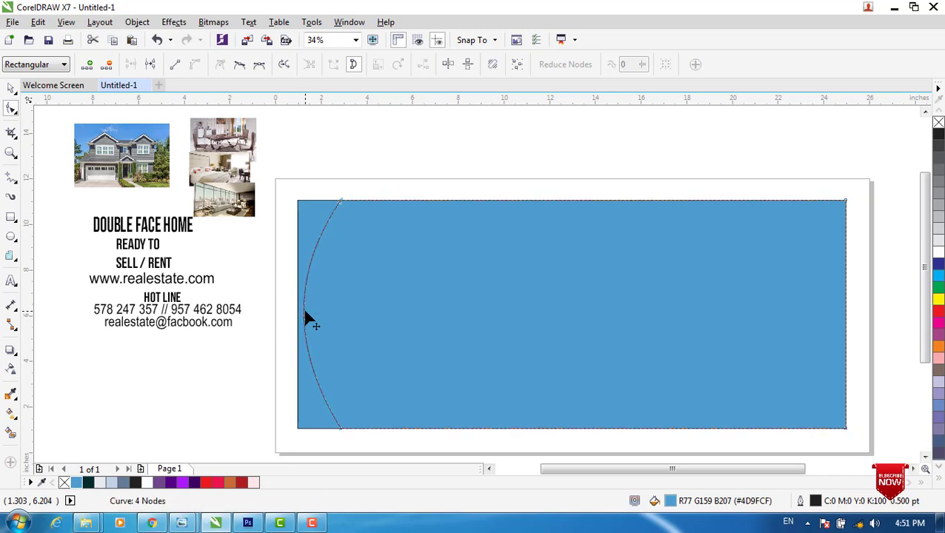
Step: Duplicate the curved blue panel in place
click(11, 88)
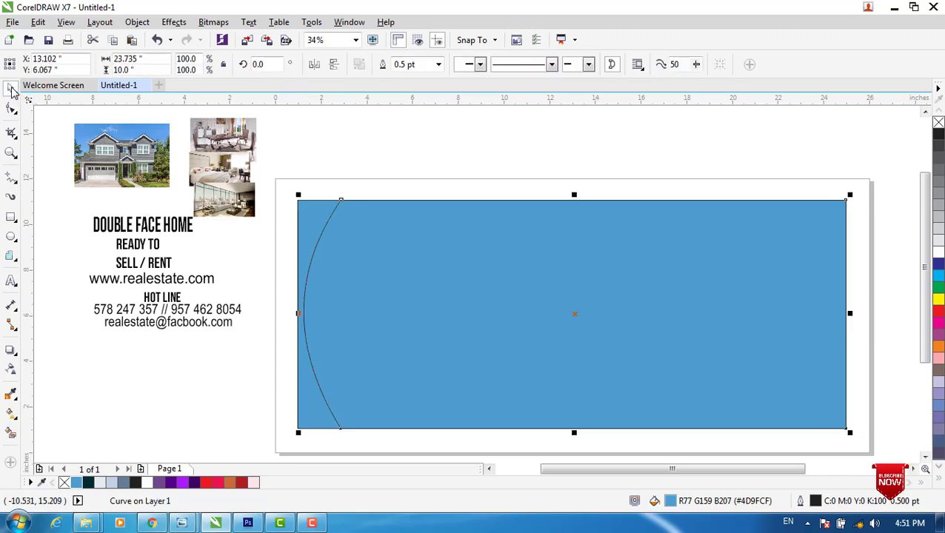
right_click(575, 314)
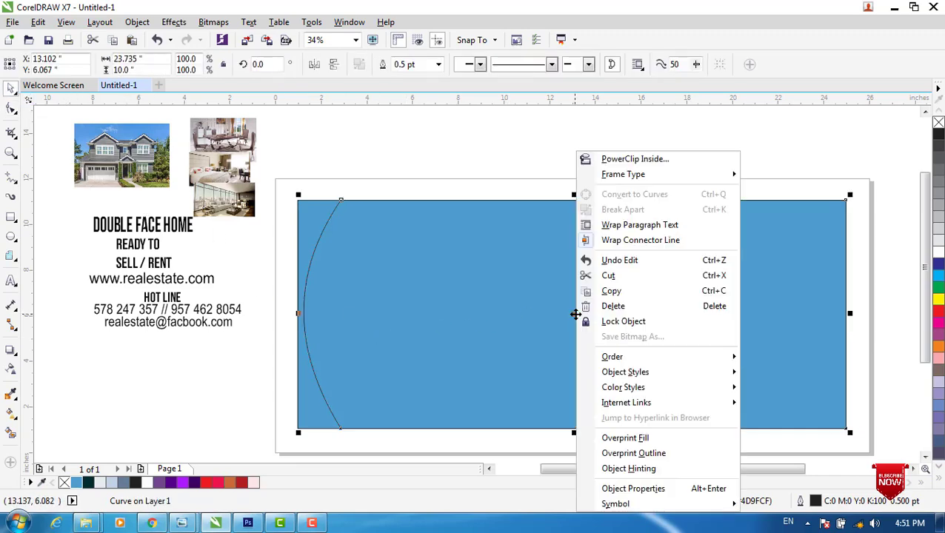
click(596, 291)
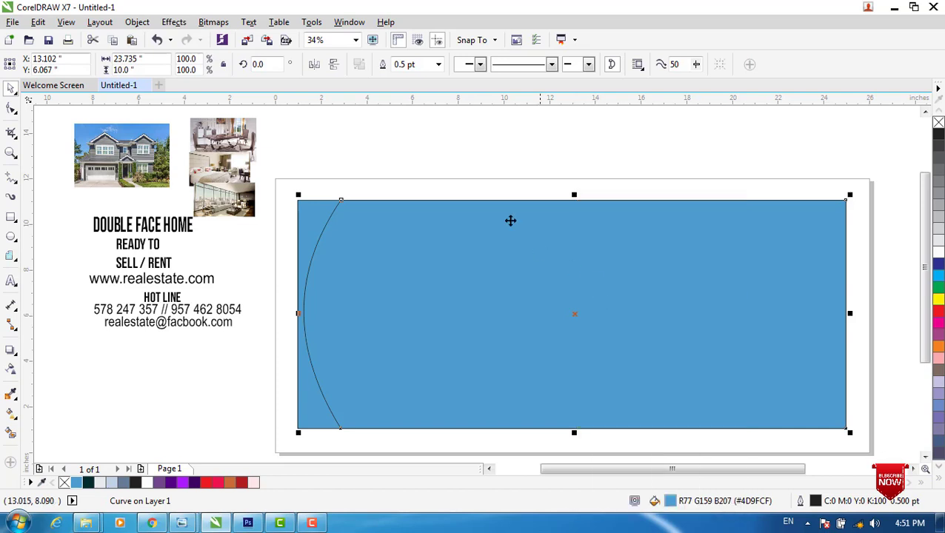
right_click(443, 126)
click(471, 214)
Step: Move the new panel's two left nodes about 7.58 inches to the right and fill the panel with dark teal #002A2D
click(11, 109)
drag(304, 159, 513, 435)
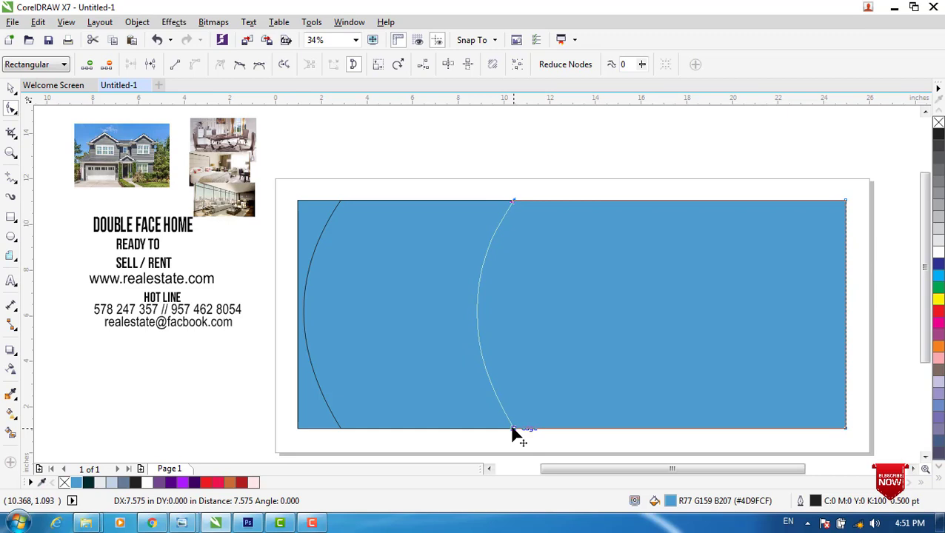
drag(513, 435, 513, 435)
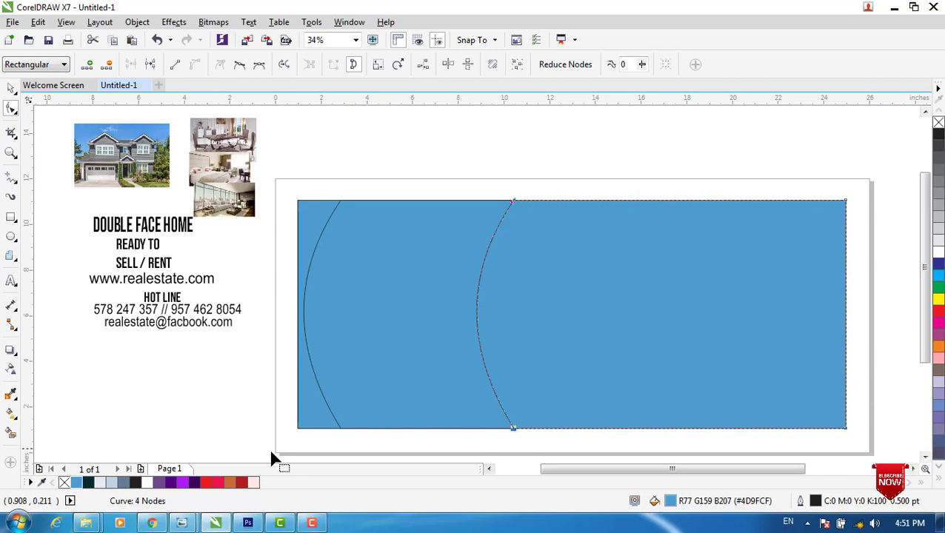
click(89, 482)
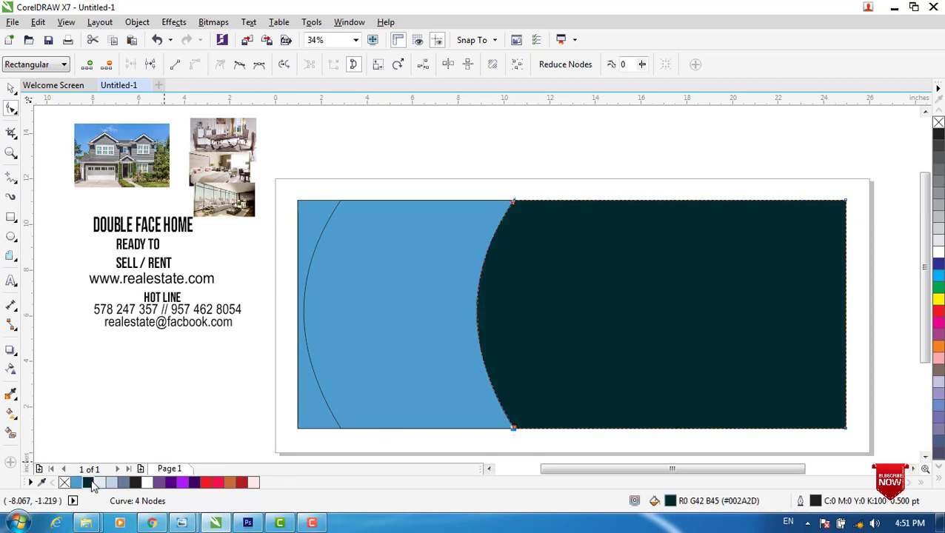
Step: Duplicate the dark teal panel in place
key(space)
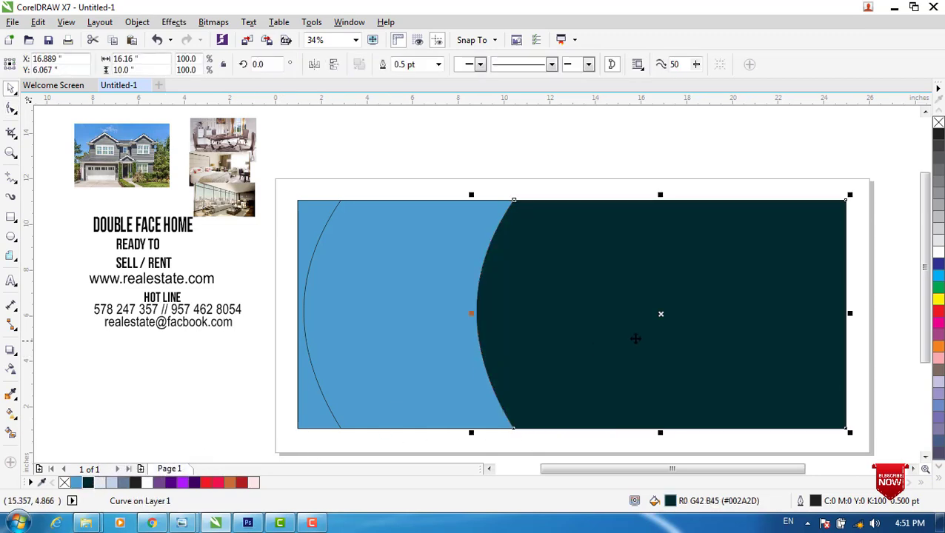
right_click(661, 314)
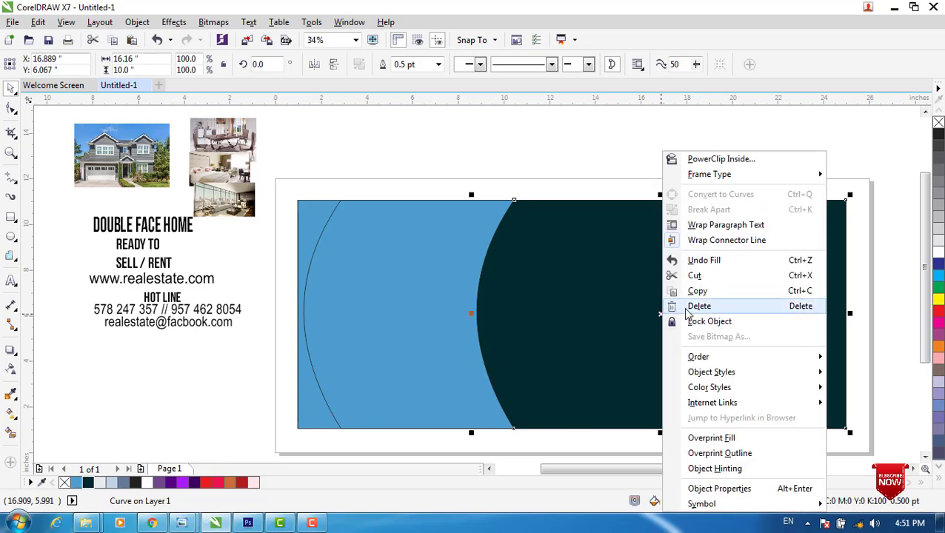
click(692, 291)
right_click(407, 145)
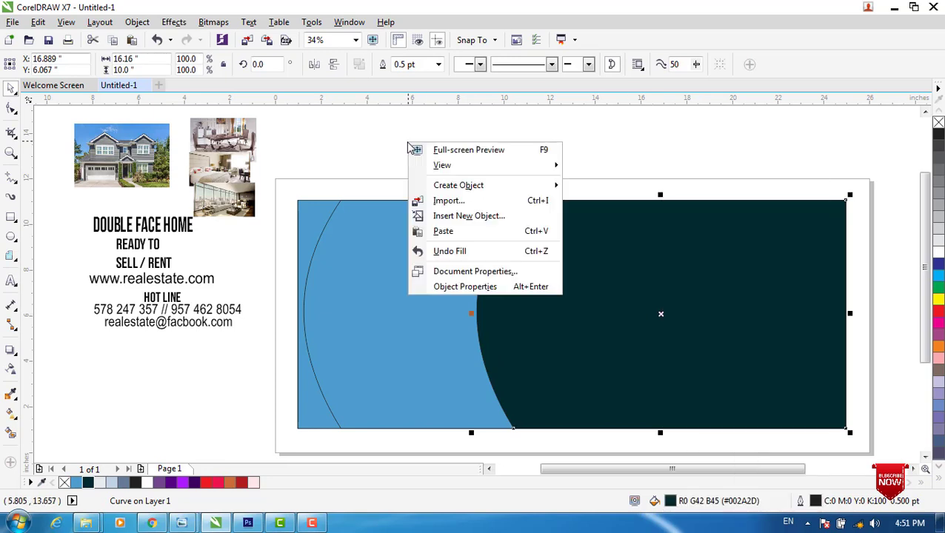
click(442, 231)
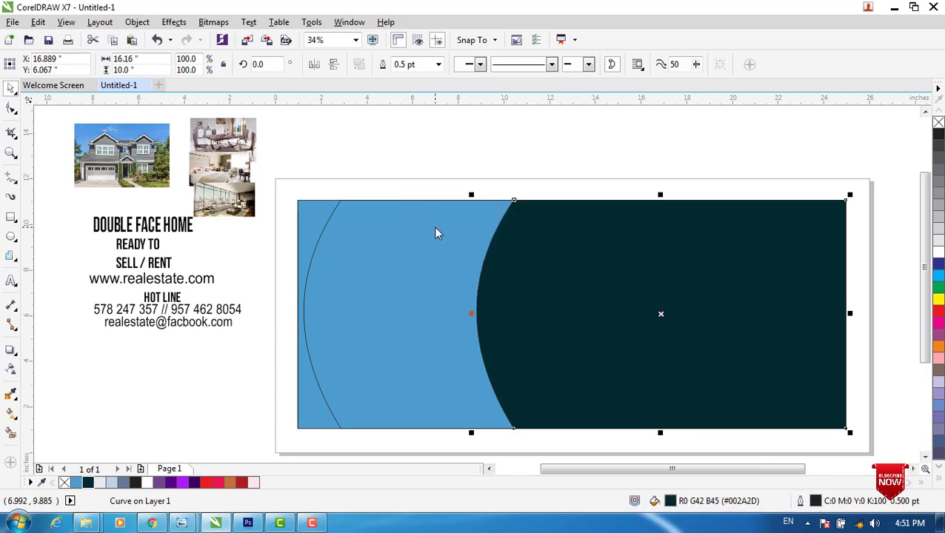
Step: Inset the duplicate's left curved edge by about 0.18 inches to leave a thin dark band and fill it with light grey #E6EBEF
key(F10)
drag(495, 171, 519, 432)
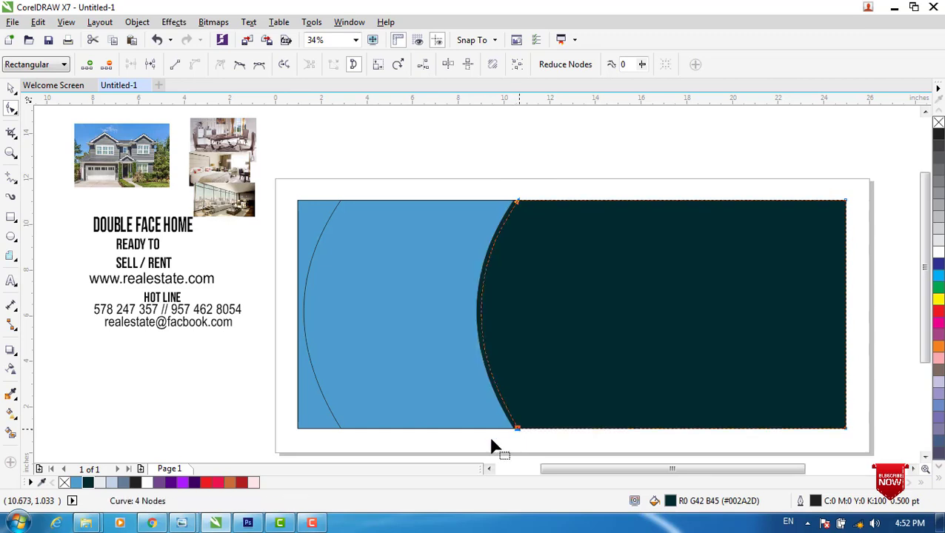
click(105, 485)
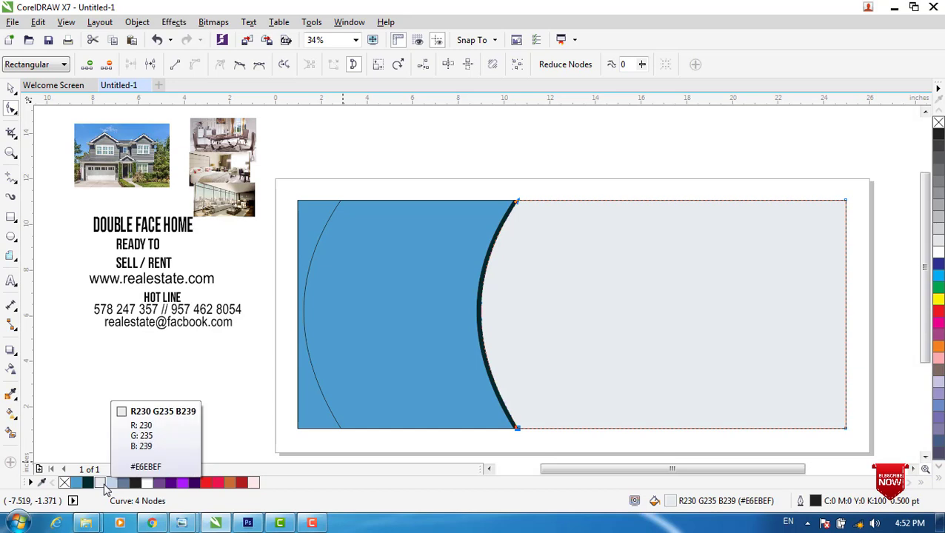
Step: Duplicate the light grey panel in place
key(space)
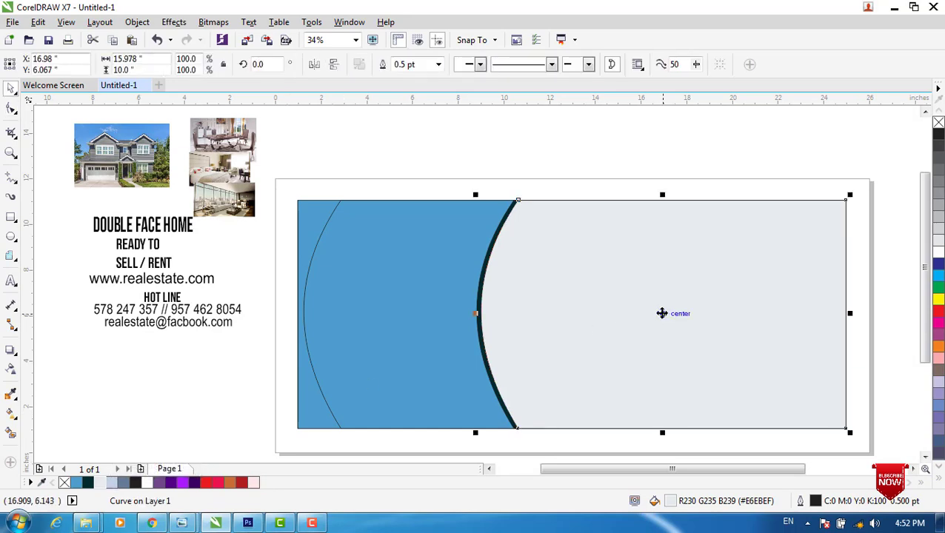
right_click(662, 314)
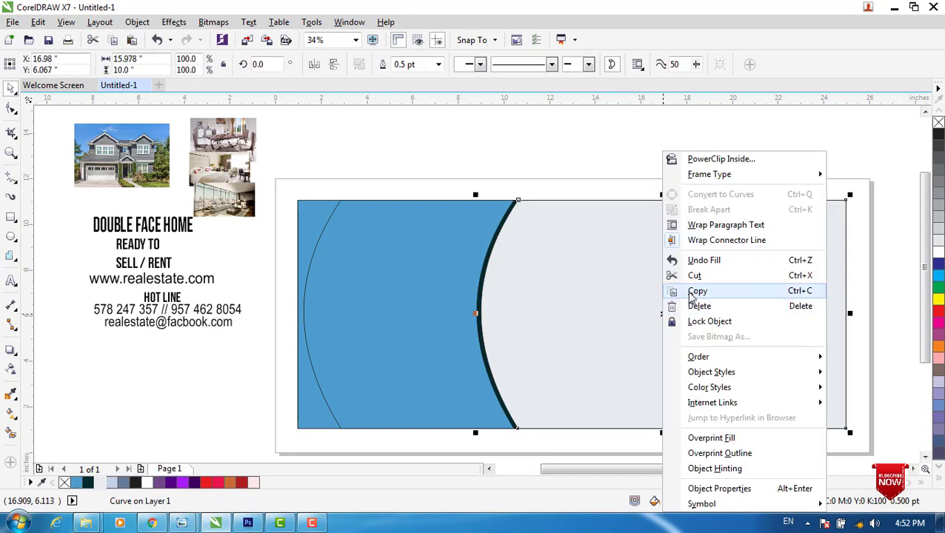
click(690, 290)
right_click(450, 143)
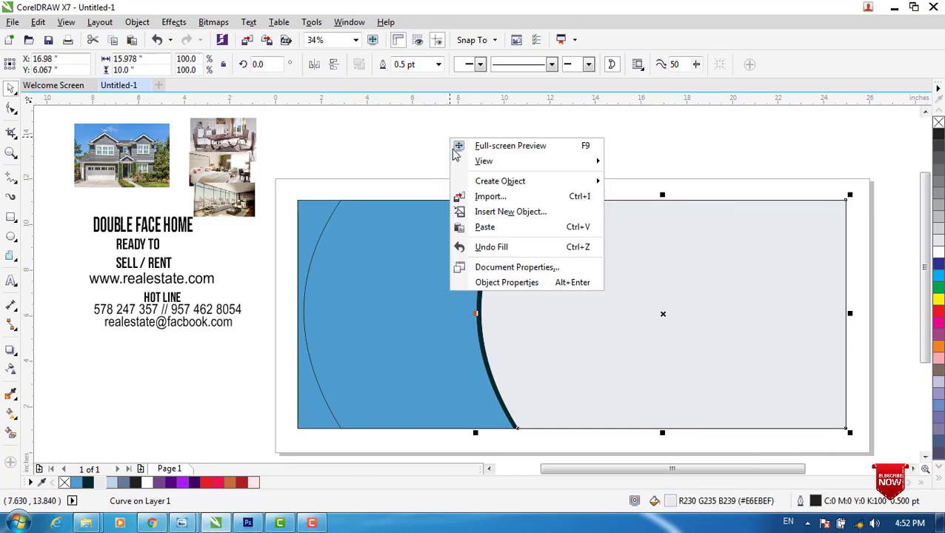
click(478, 226)
Step: Move the duplicate's two left nodes about 6.4 inches to the right and fill the panel with black (K100)
key(space)
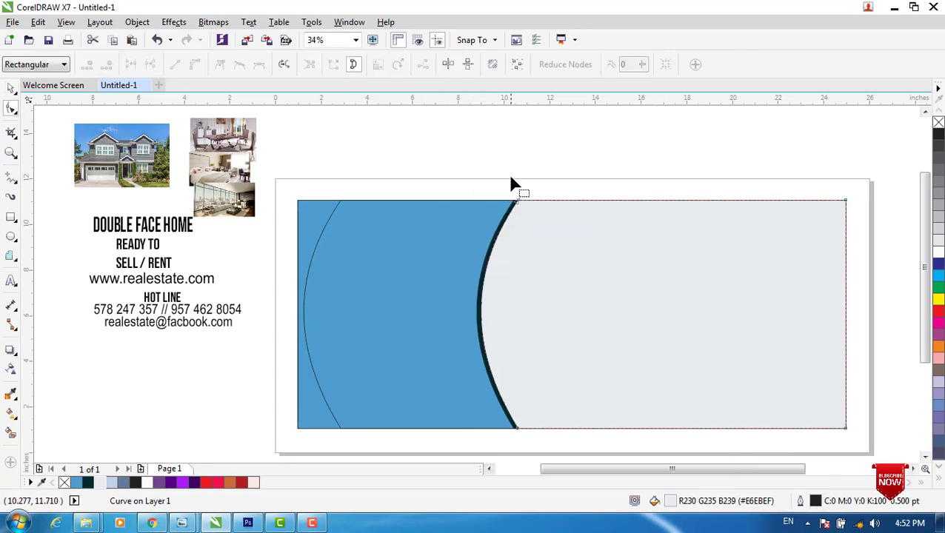
drag(498, 150, 664, 435)
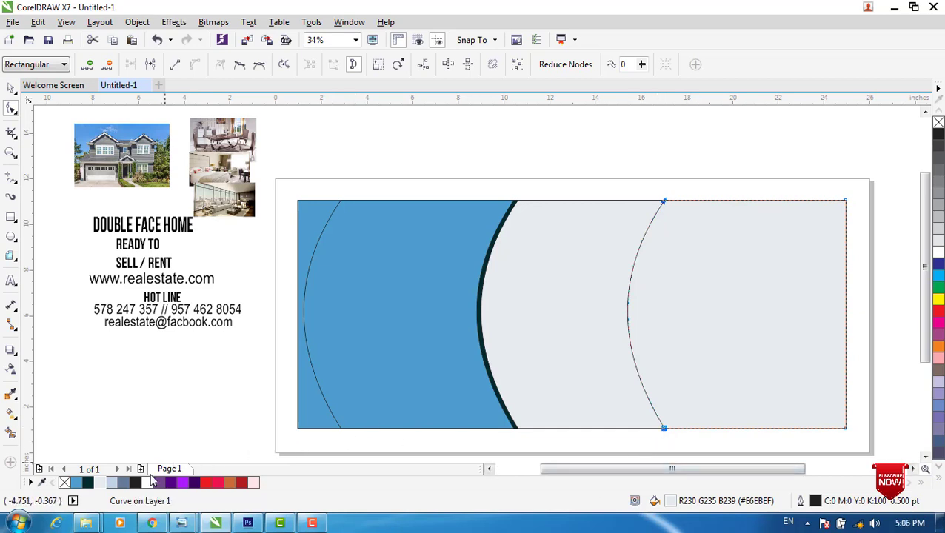
click(136, 482)
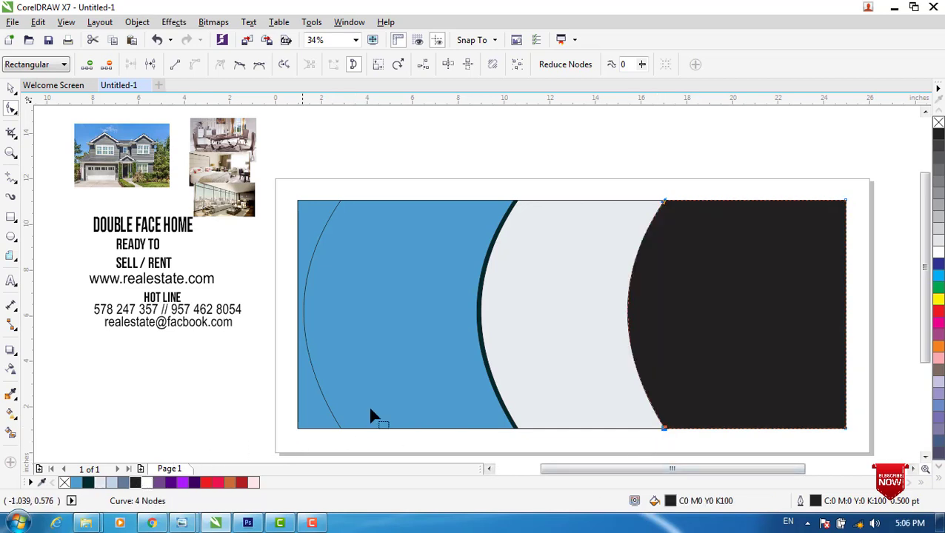
Step: Duplicate the black panel in place
key(space)
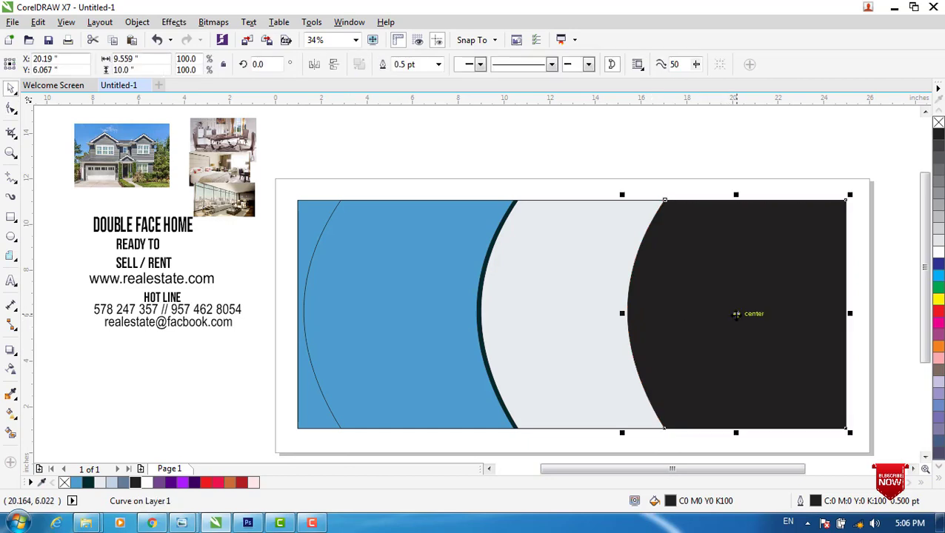
right_click(737, 314)
click(761, 291)
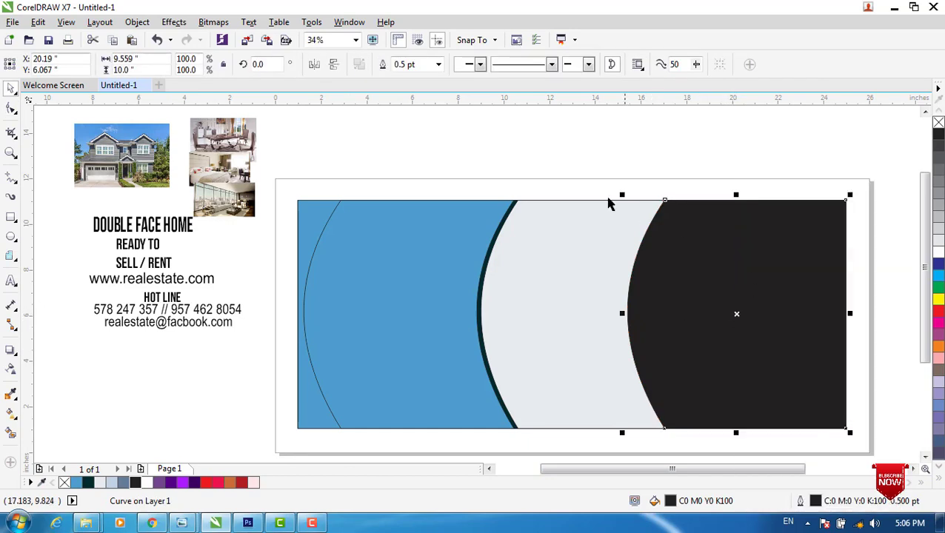
right_click(577, 157)
click(604, 249)
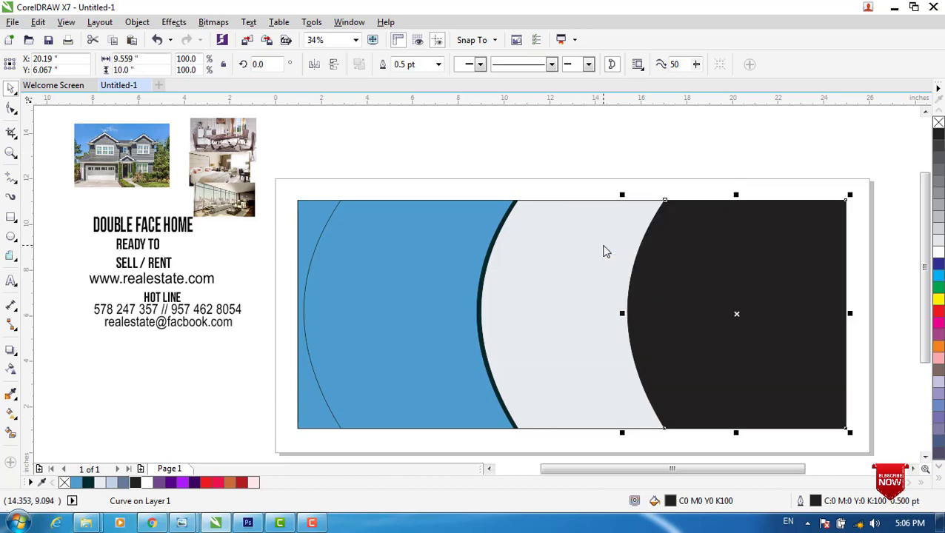
Step: Shift the duplicate's two left nodes slightly right to leave a thin black band and fill it with light grey #E6EBEF
key(F10)
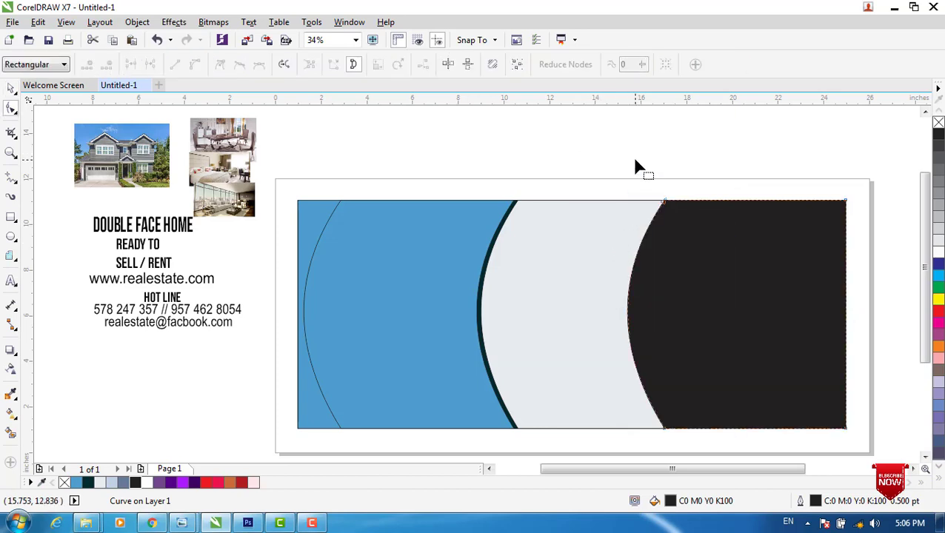
drag(635, 159, 694, 431)
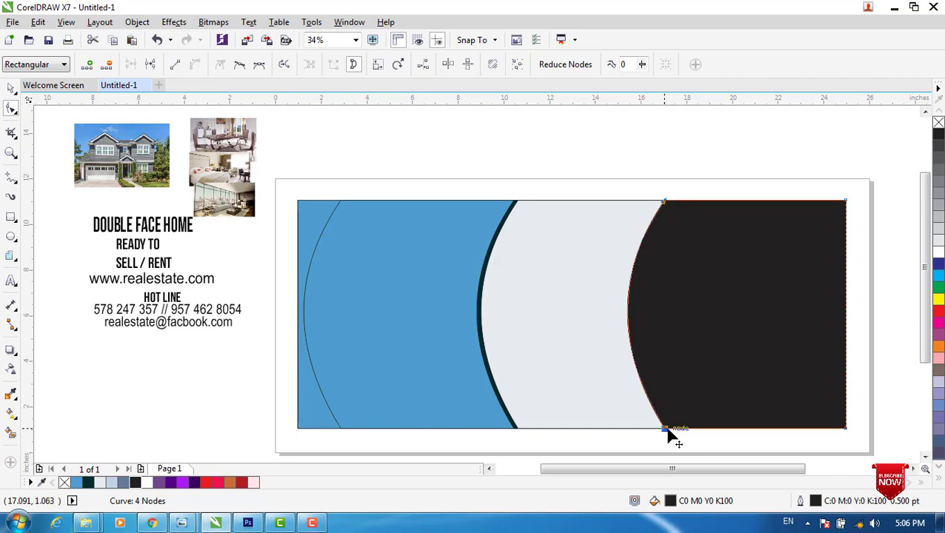
drag(667, 430, 668, 431)
scroll(711, 402, up, 2)
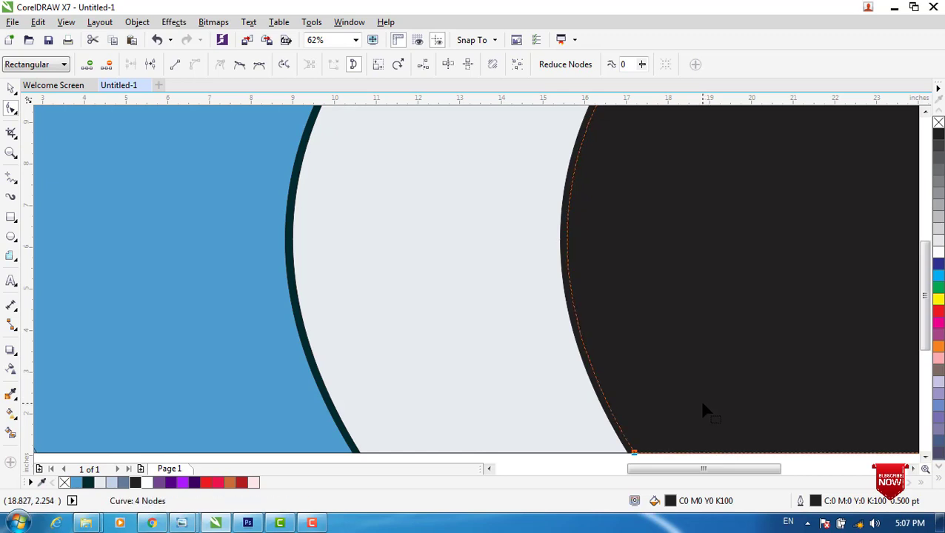
scroll(704, 405, down, 2)
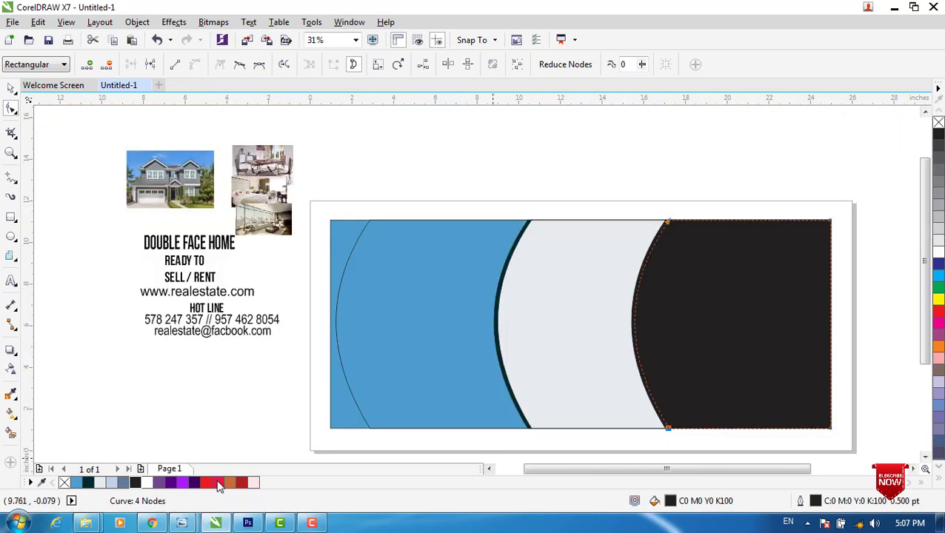
click(100, 482)
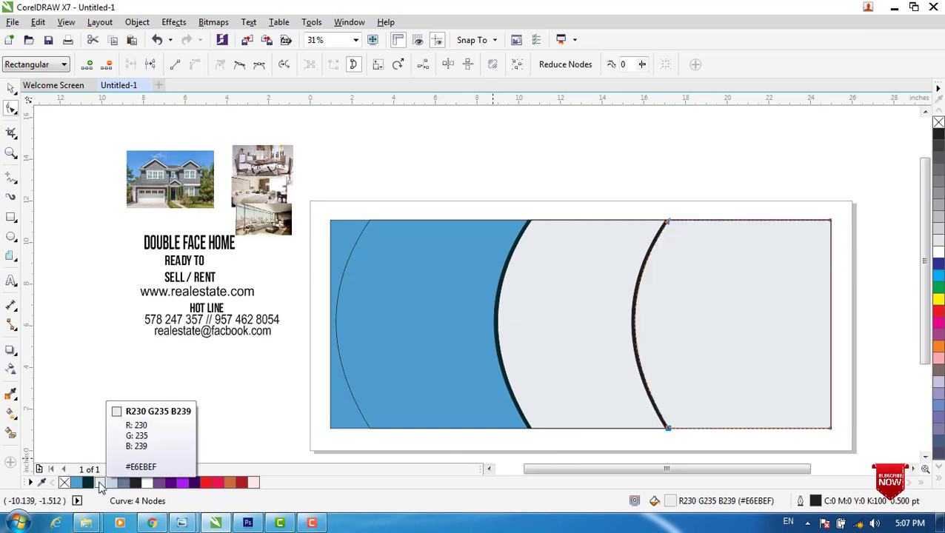
Step: Fill the large blue curved panel with light grey #E6EBEF, leaving only the blue strip at the banner's left edge
click(531, 376)
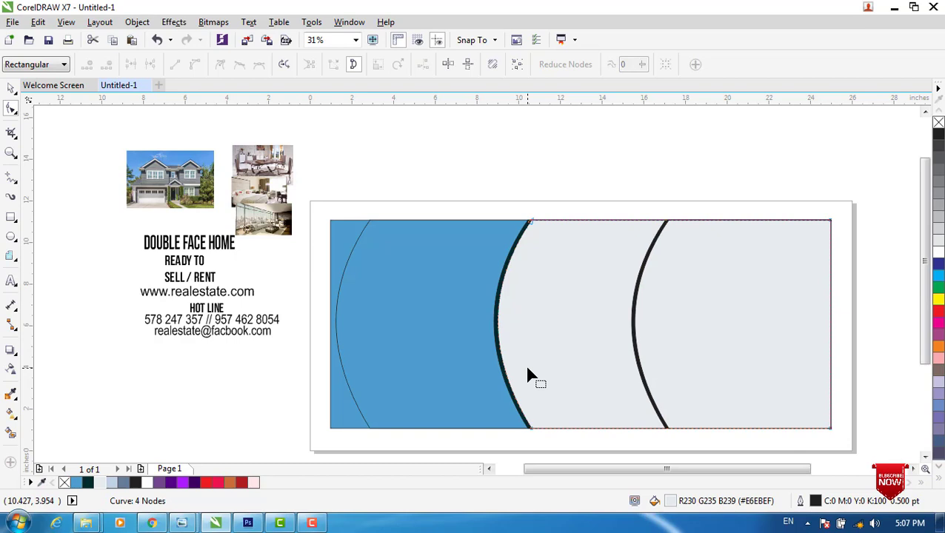
scroll(527, 376, up, 1)
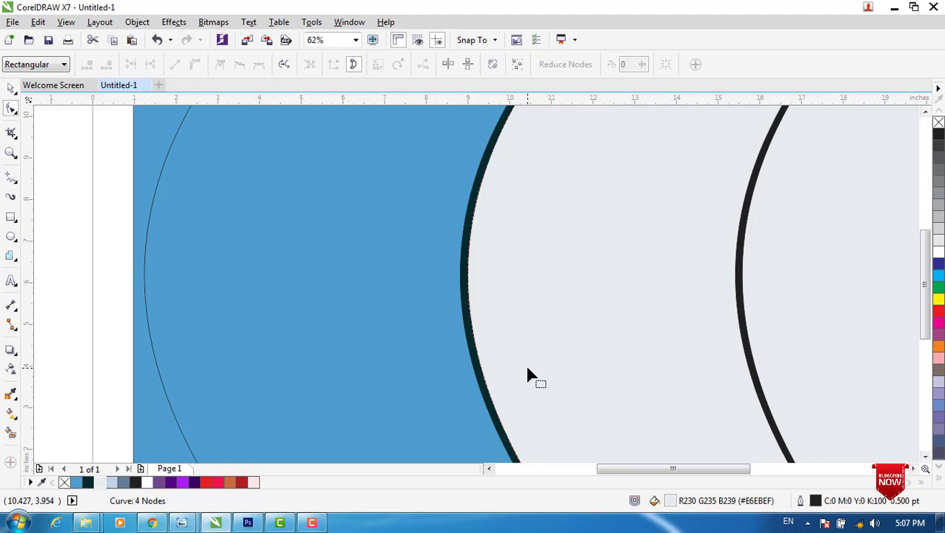
scroll(527, 371, down, 1)
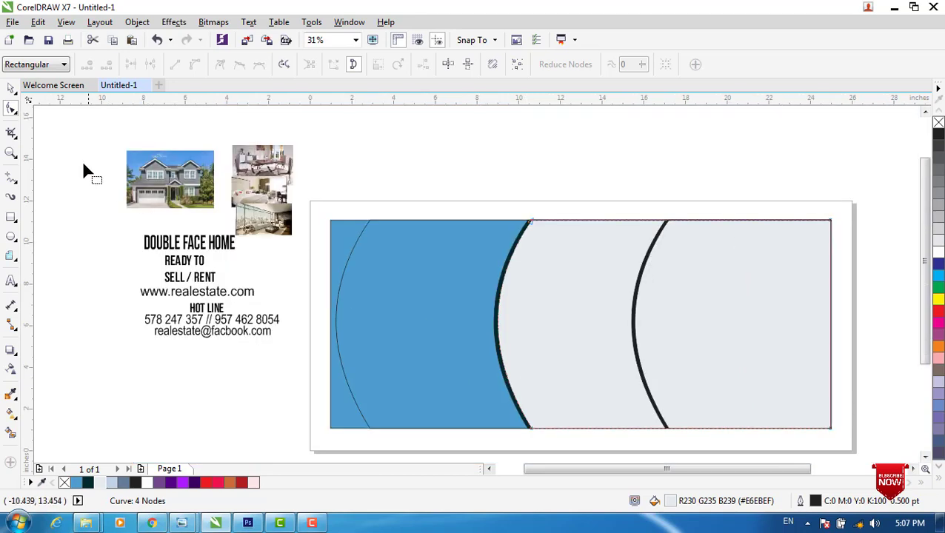
click(11, 87)
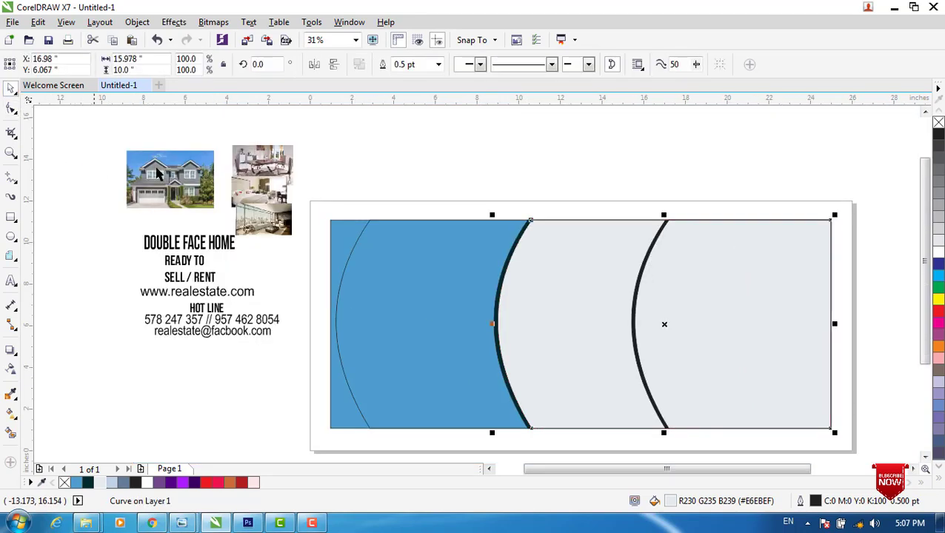
click(458, 172)
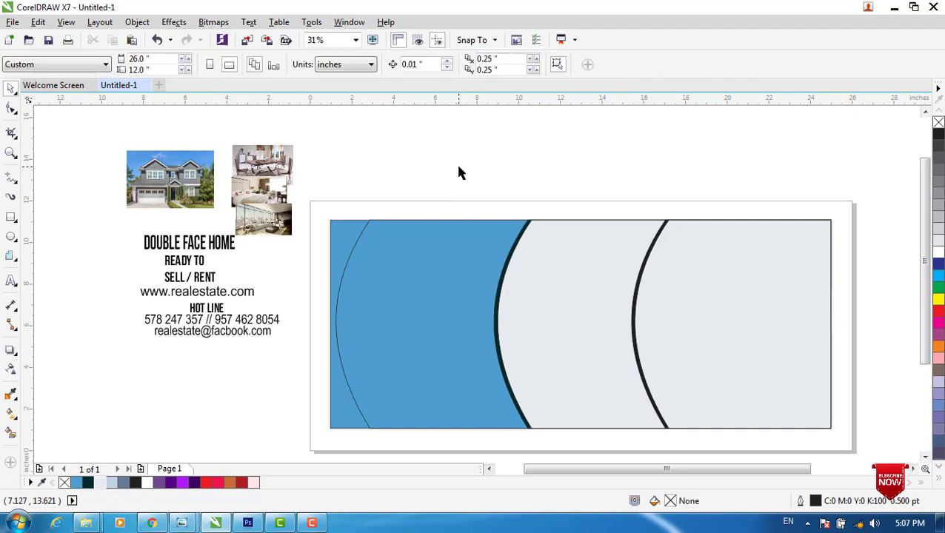
click(428, 339)
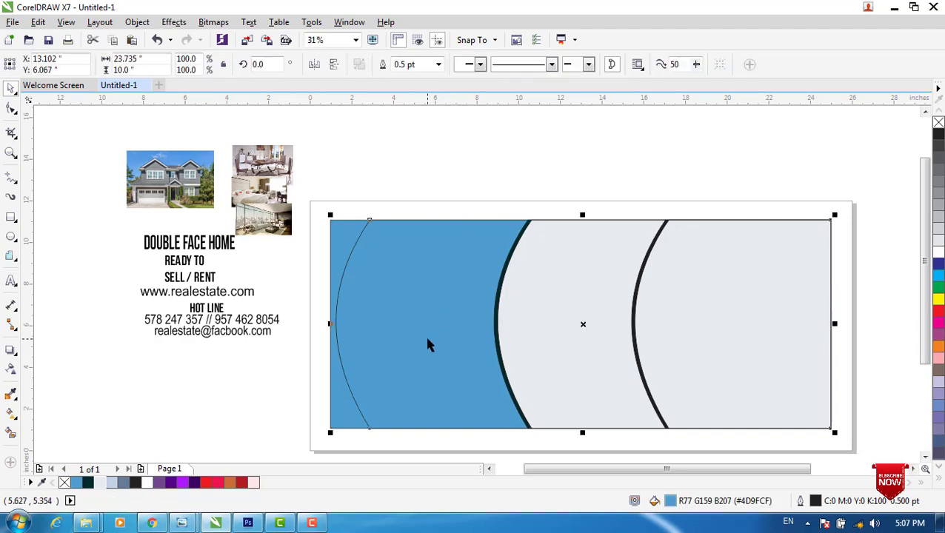
click(103, 482)
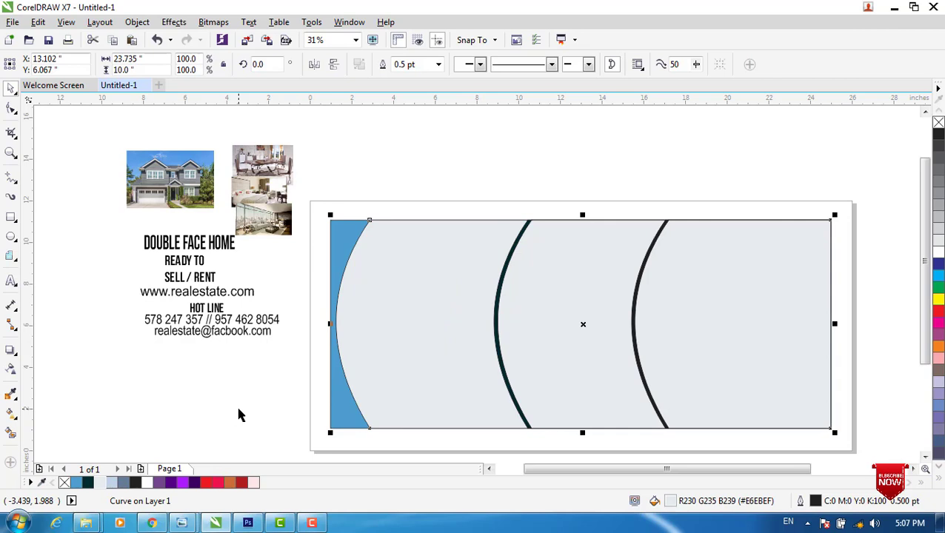
Step: Draw a thin horizontal rectangle about 7.8 by 0.13 inches across the middle panel and fill it with dark teal #002A2D
click(692, 312)
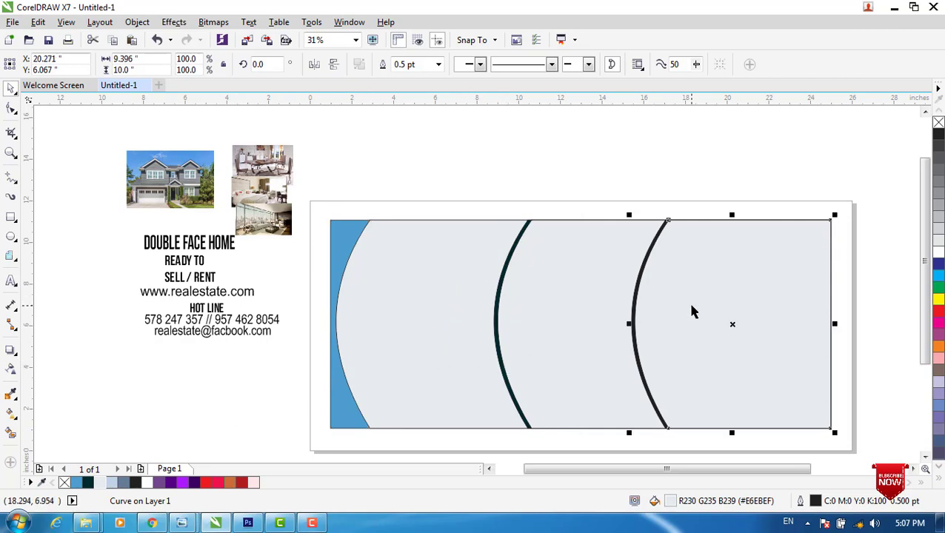
click(609, 314)
scroll(572, 309, up, 1)
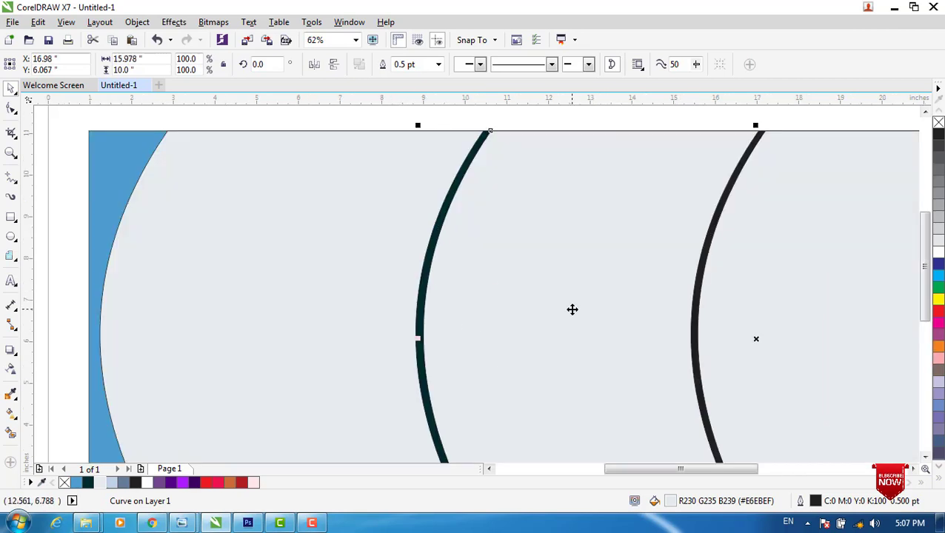
click(11, 217)
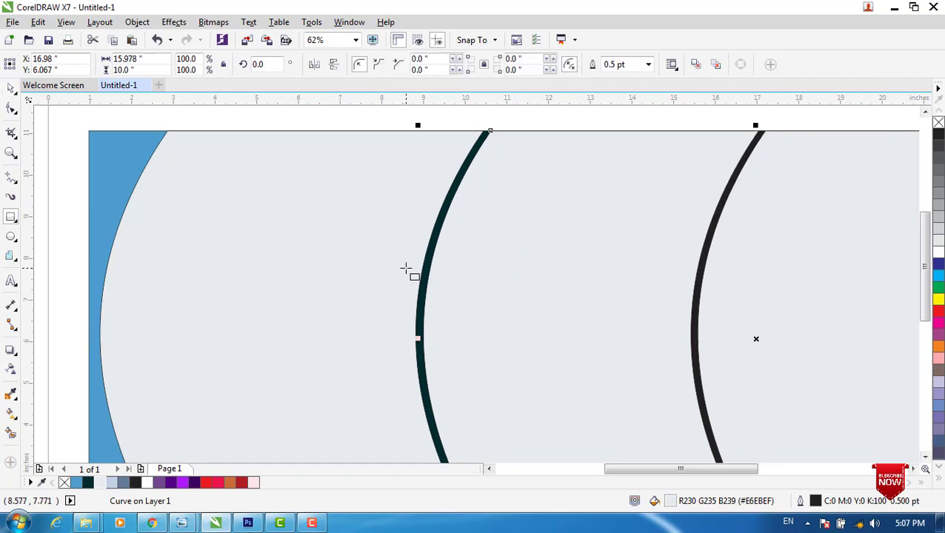
drag(406, 269, 734, 273)
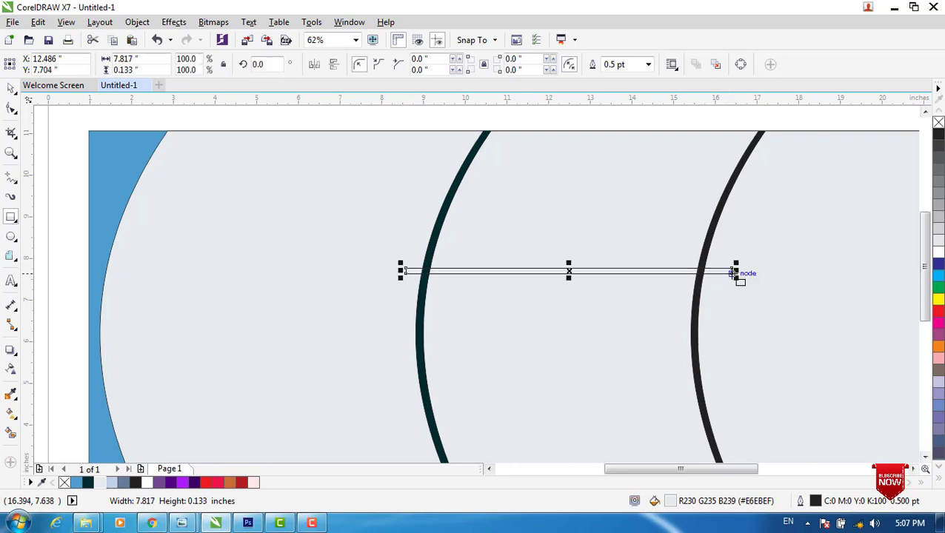
scroll(718, 285, down, 1)
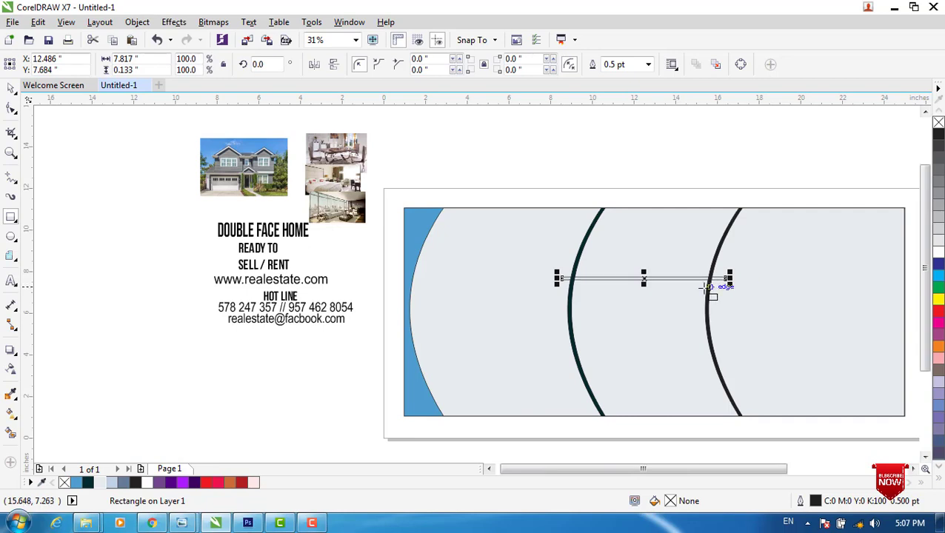
drag(643, 278, 644, 279)
click(643, 279)
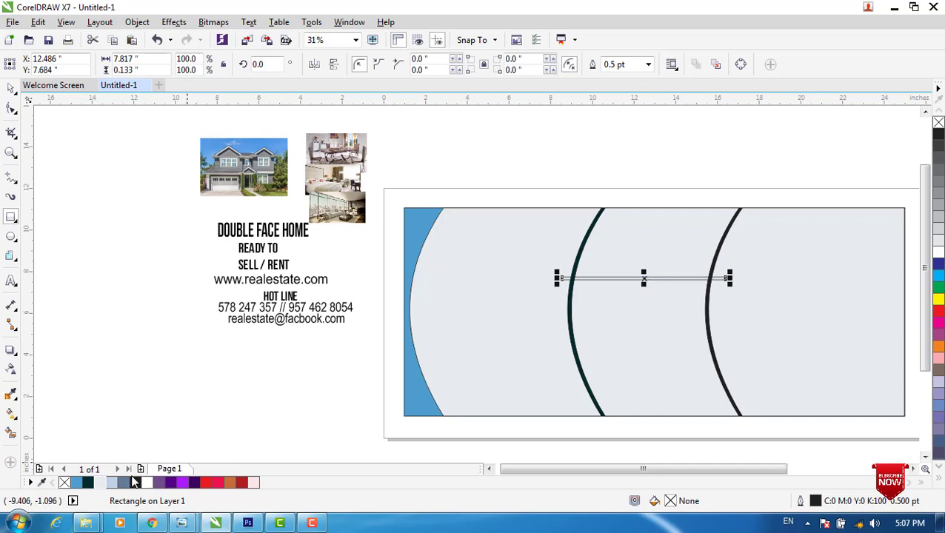
click(87, 483)
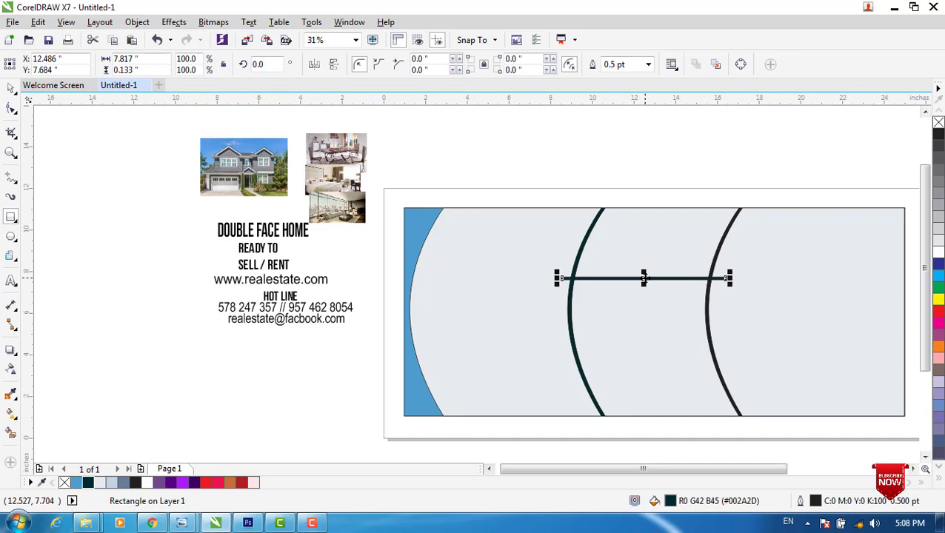
Step: PowerClip the dark teal bar inside the middle light grey panel
right_click(644, 278)
click(697, 158)
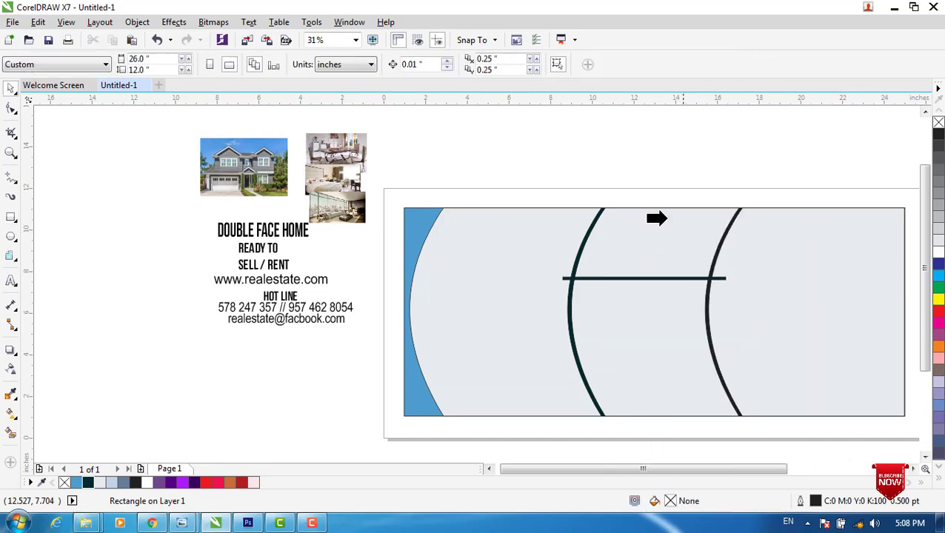
click(656, 222)
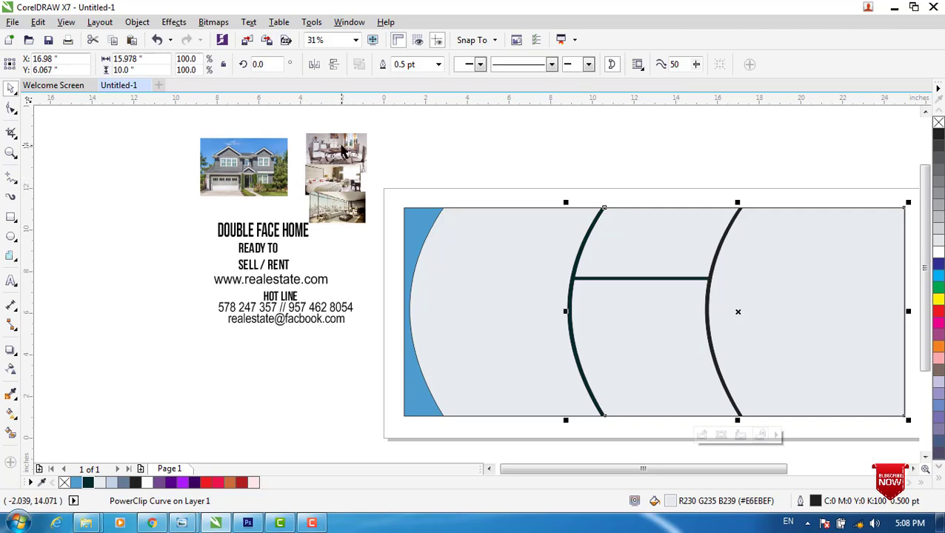
Step: Enlarge the dining-table photo to about 5.3 by 3.55 inches and PowerClip it inside the middle panel
click(341, 148)
drag(339, 157, 407, 150)
drag(442, 177, 493, 207)
right_click(430, 135)
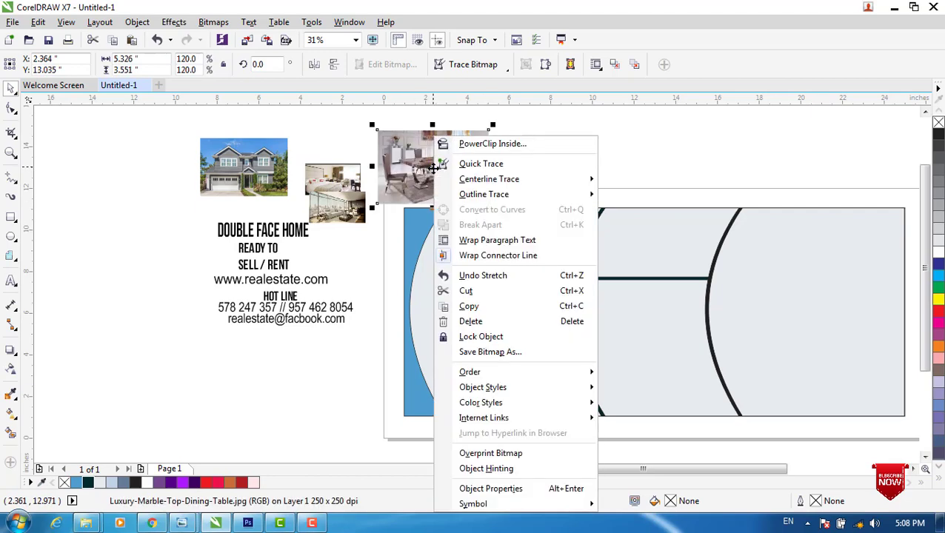
click(463, 145)
click(626, 238)
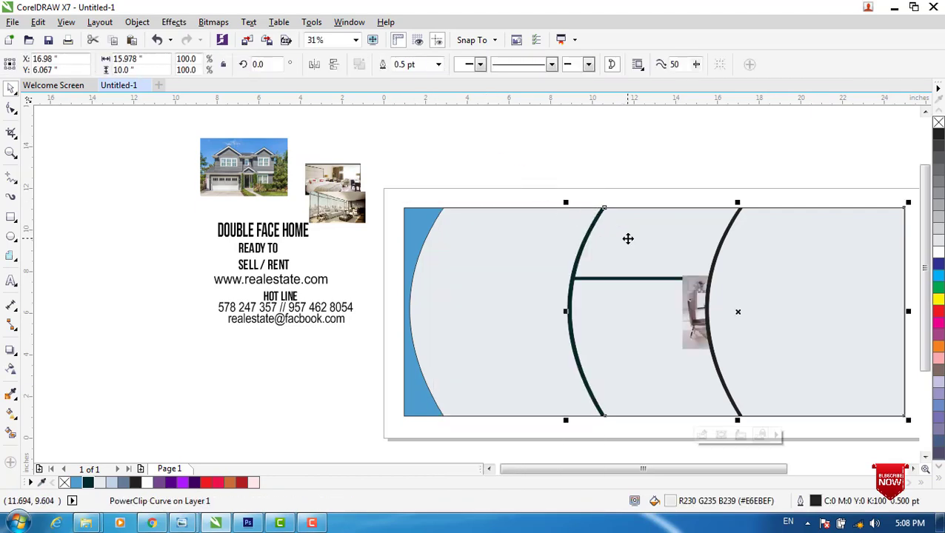
Step: Within the middle panel's PowerClip, move the dining-table photo to the upper section and enlarge it to about 8.1 by 5.4 inches
click(700, 436)
click(698, 337)
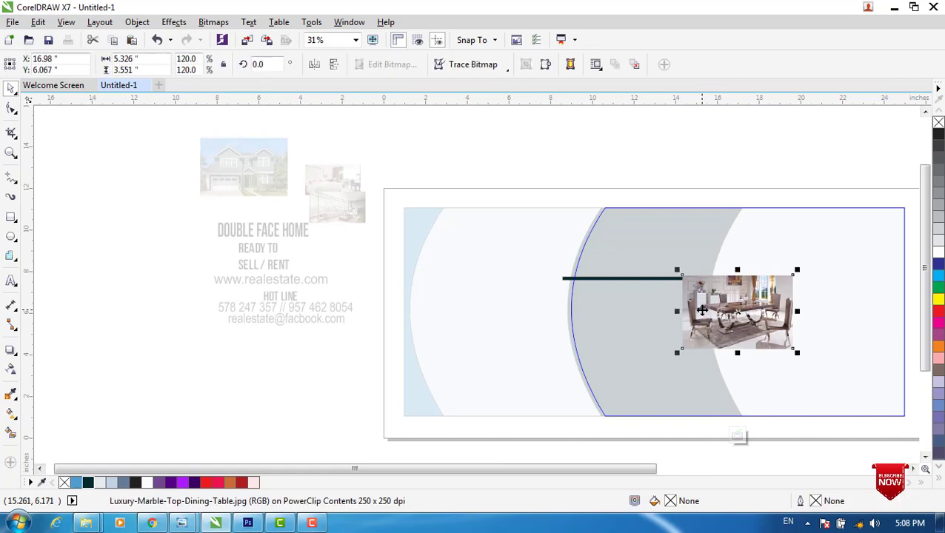
drag(696, 297, 563, 288)
drag(654, 258, 699, 258)
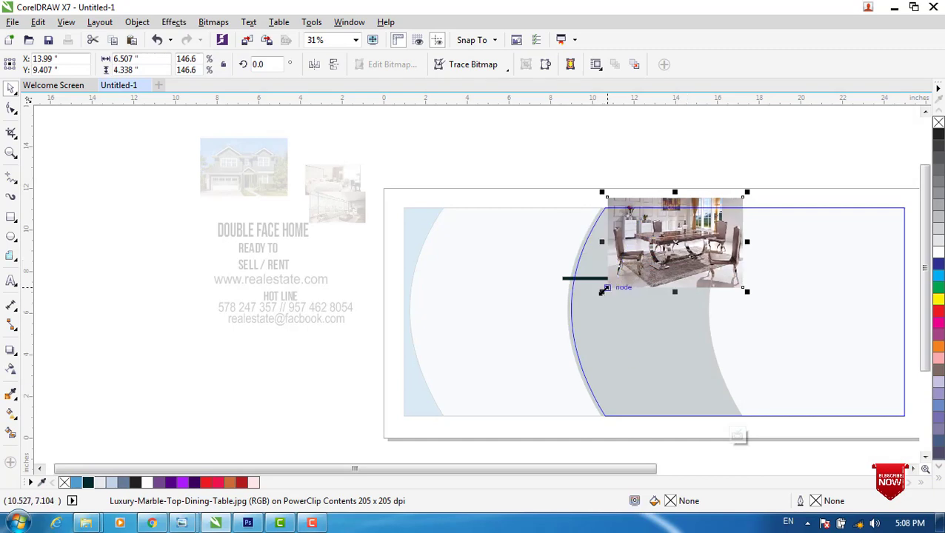
drag(601, 291, 526, 314)
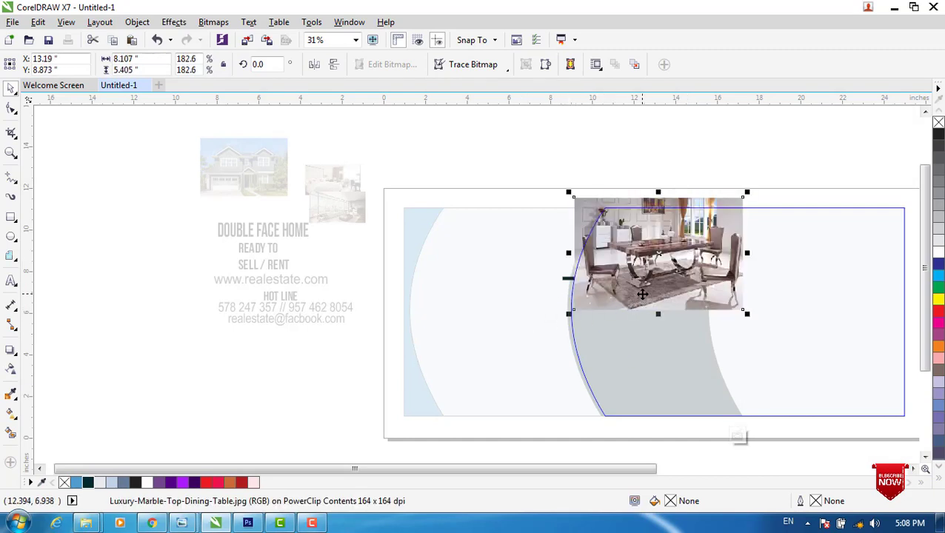
drag(641, 294, 640, 291)
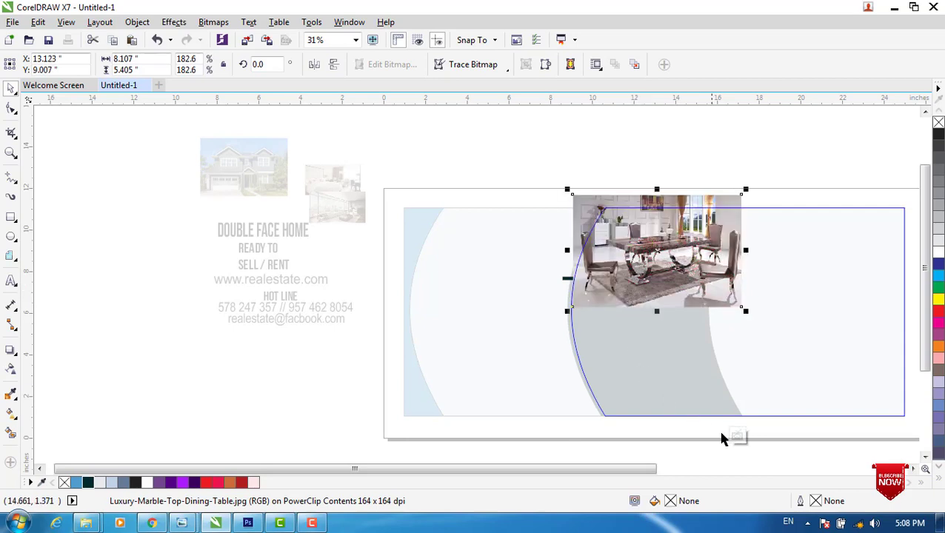
click(737, 438)
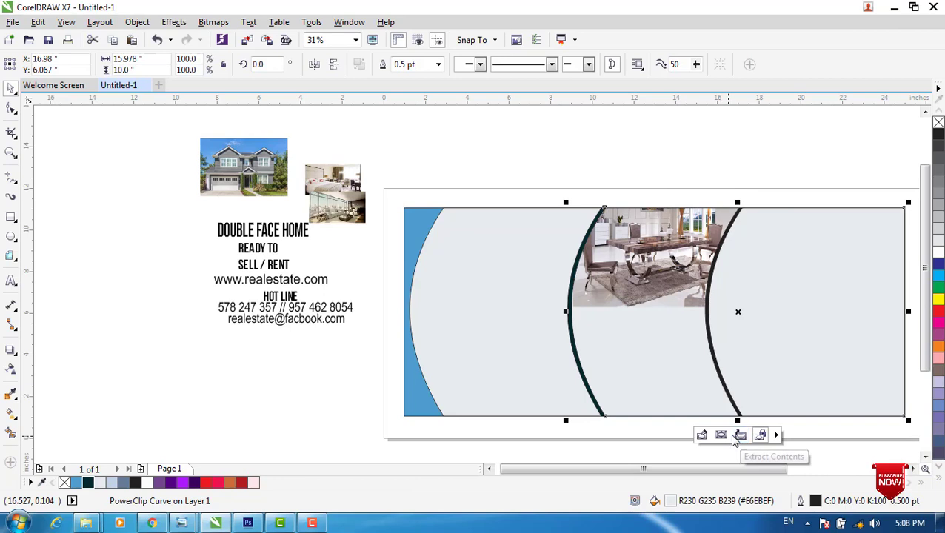
Step: Within the PowerClip, place the dining-table photo behind the dark teal bar and nudge the photo up about 0.6 inch
click(704, 437)
click(651, 278)
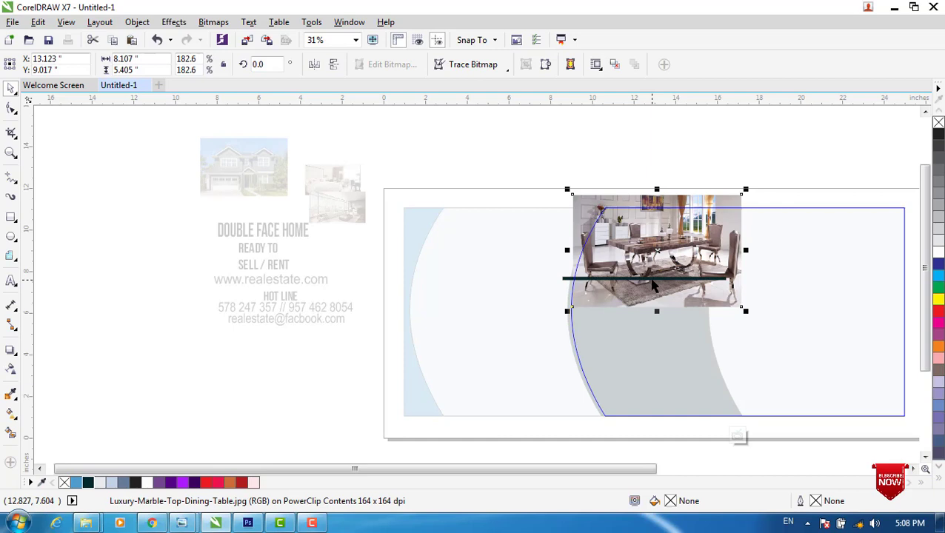
key(Up)
key(Up)
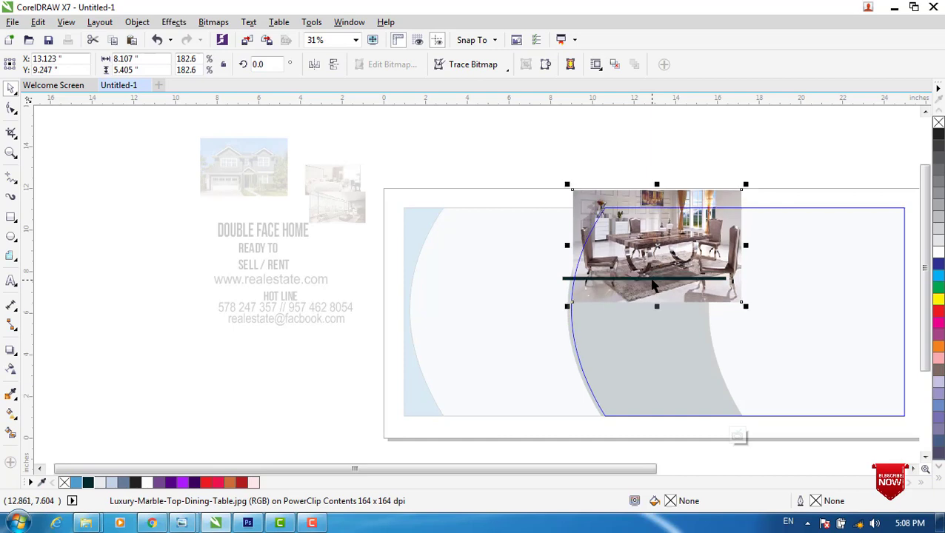
key(Up)
key(Up)
key(Up)
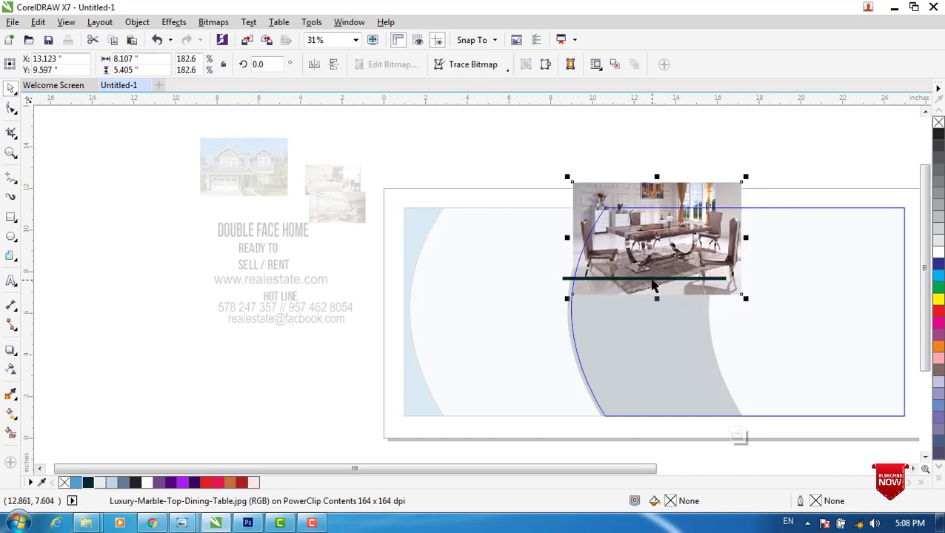
click(737, 436)
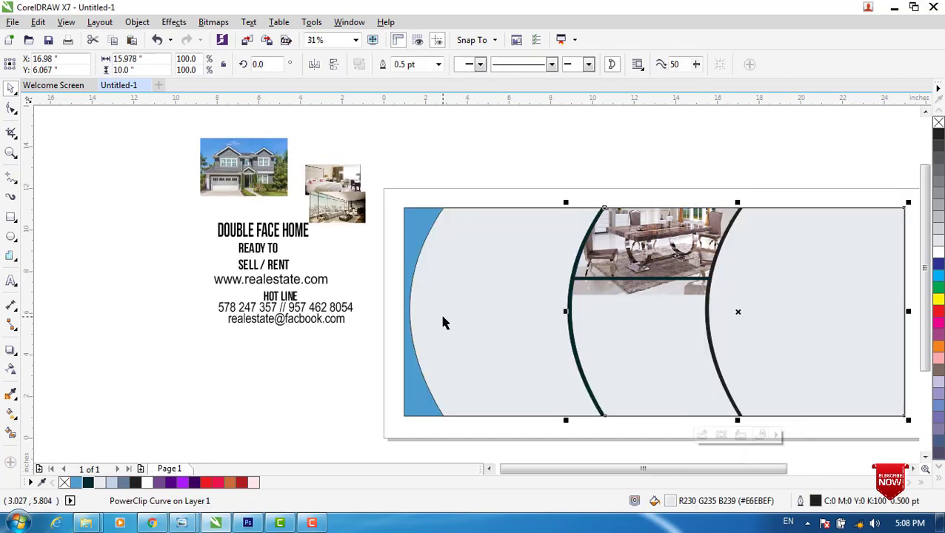
Step: Duplicate the dark teal bar about 3.6 inches lower within the middle panel's PowerClip
click(702, 435)
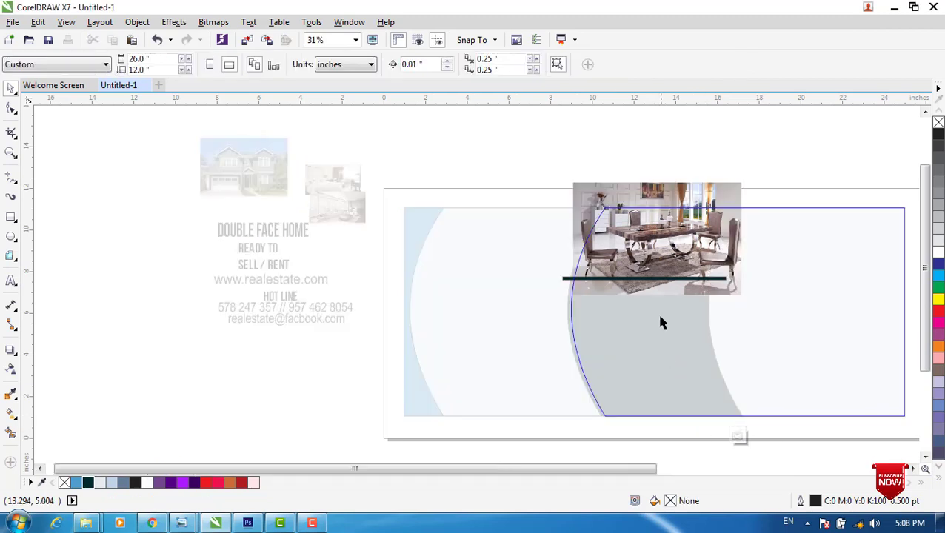
click(658, 279)
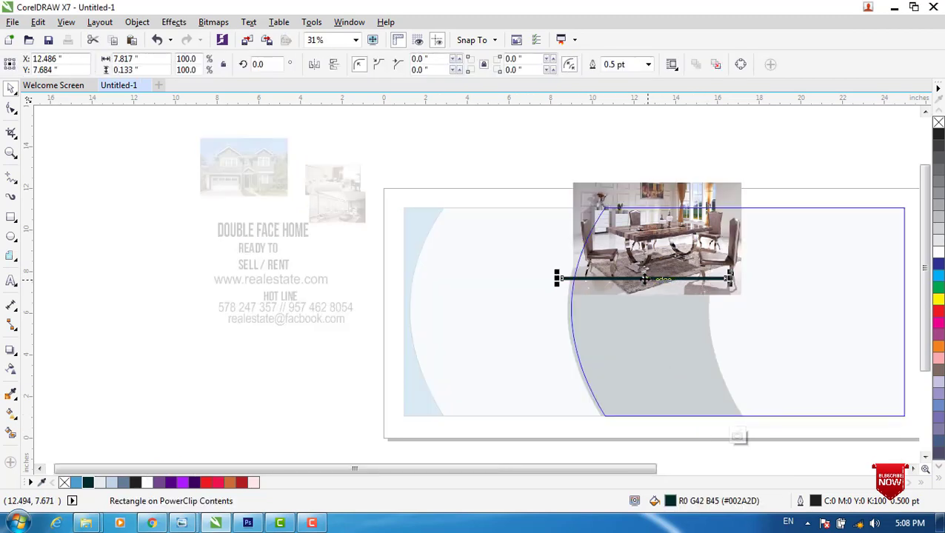
drag(645, 279, 646, 355)
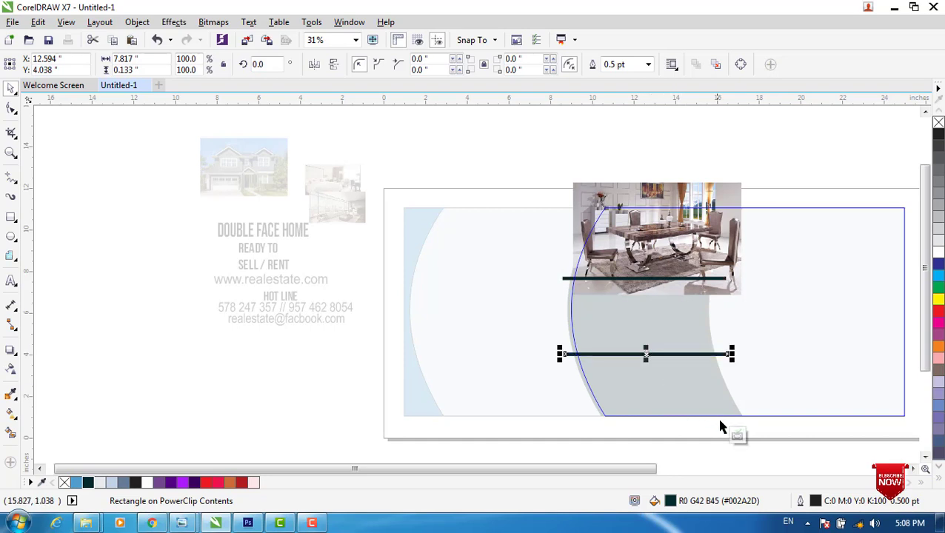
click(737, 436)
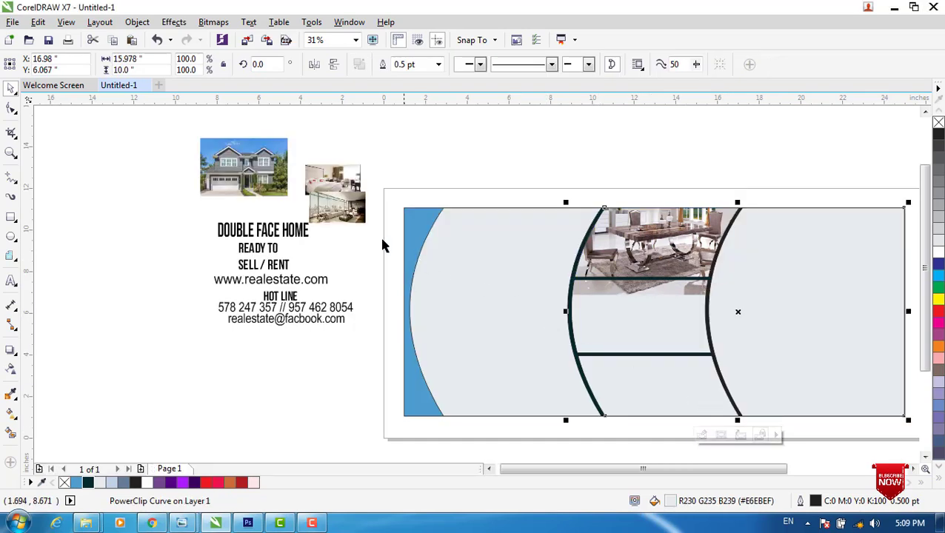
Step: Enlarge the bedroom photo to about 6.2 by 3.5 inches and PowerClip it inside the middle panel
drag(324, 181, 373, 158)
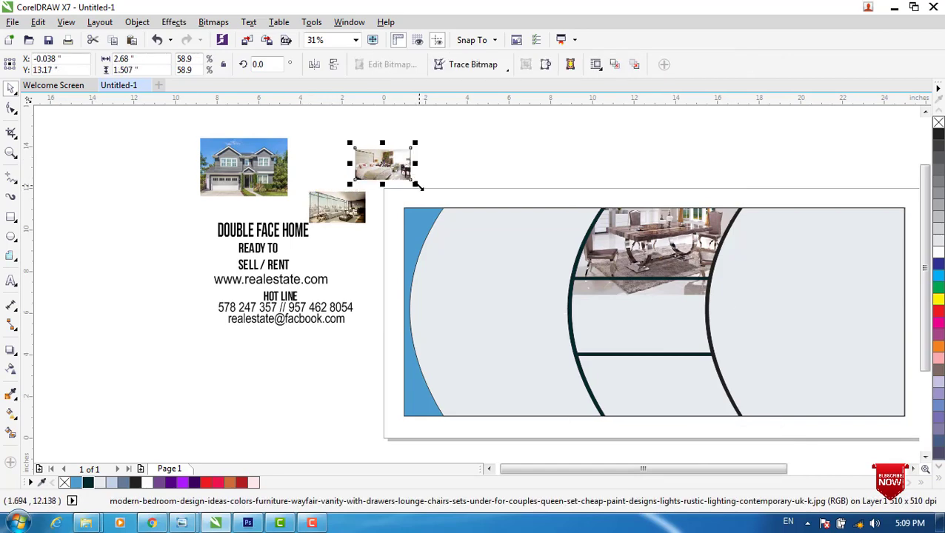
drag(419, 187, 489, 225)
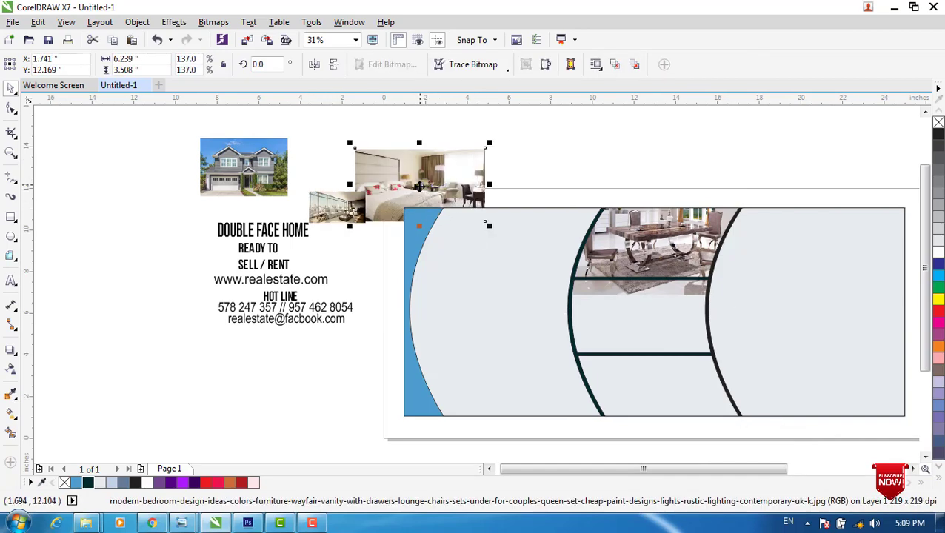
right_click(419, 187)
click(493, 151)
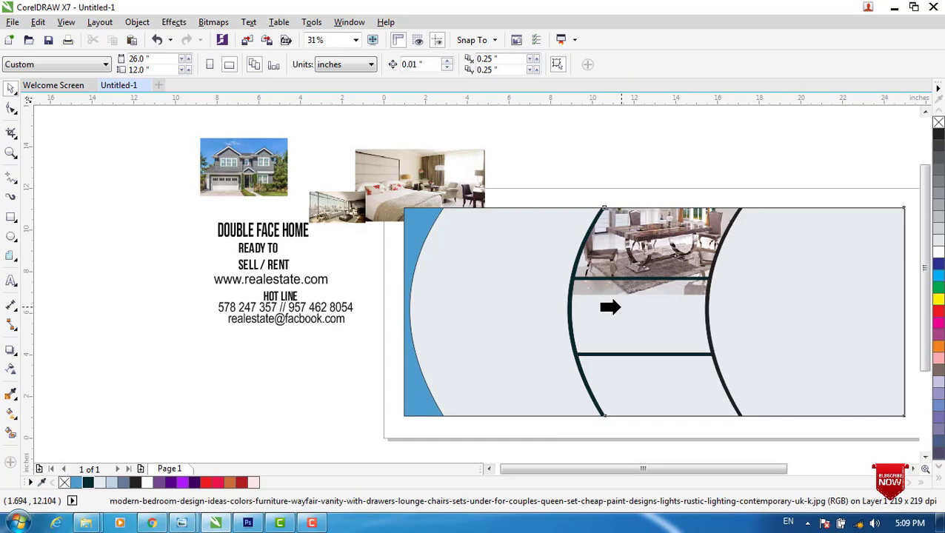
click(619, 307)
Step: Within the middle panel's PowerClip, move the bedroom photo to the central section and enlarge it to about 7.3 by 4.1 inches
click(702, 436)
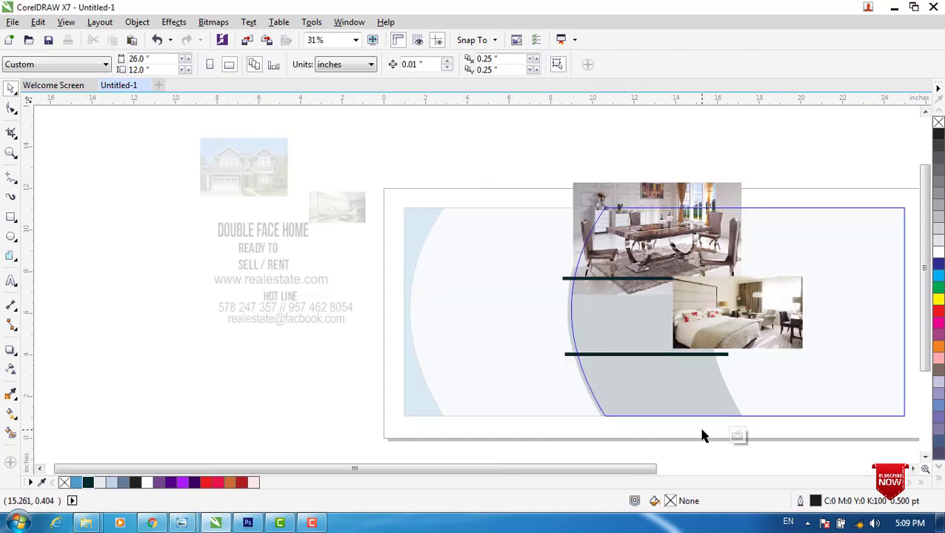
drag(716, 330, 615, 326)
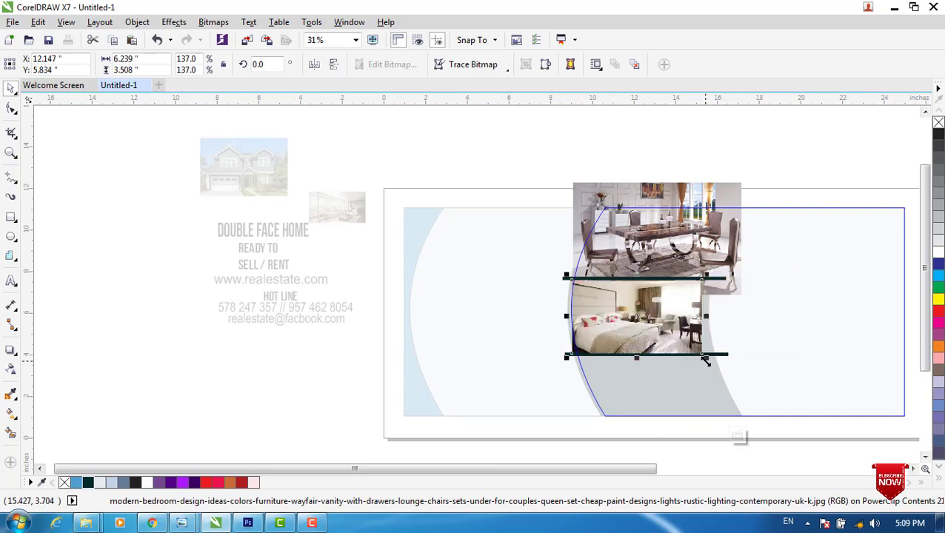
mouse_move(705, 360)
mouse_down()
mouse_move(741, 374)
mouse_move(714, 374)
mouse_up()
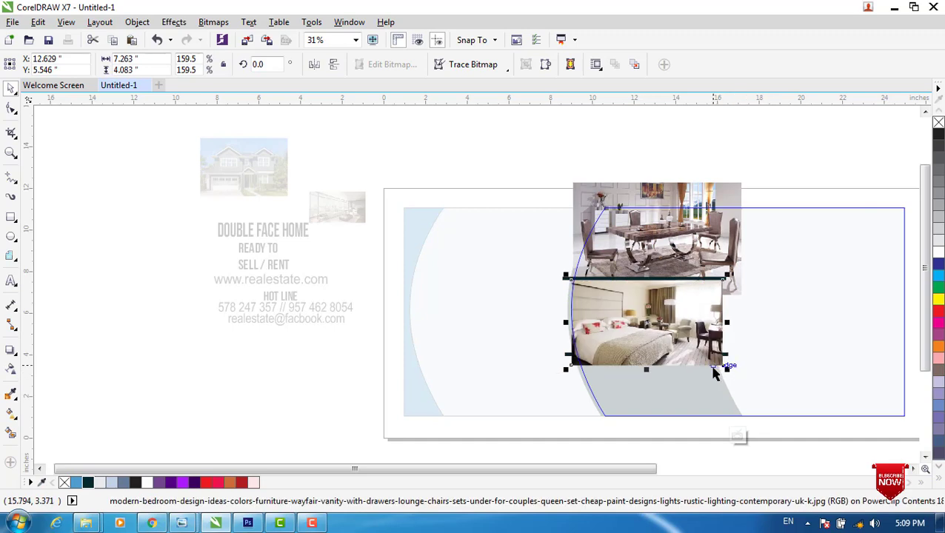
key(Down)
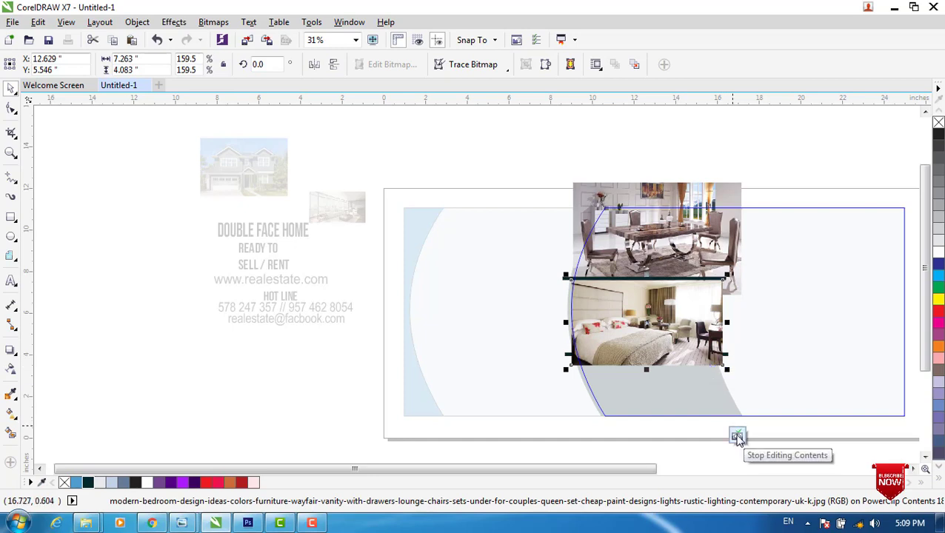
click(737, 438)
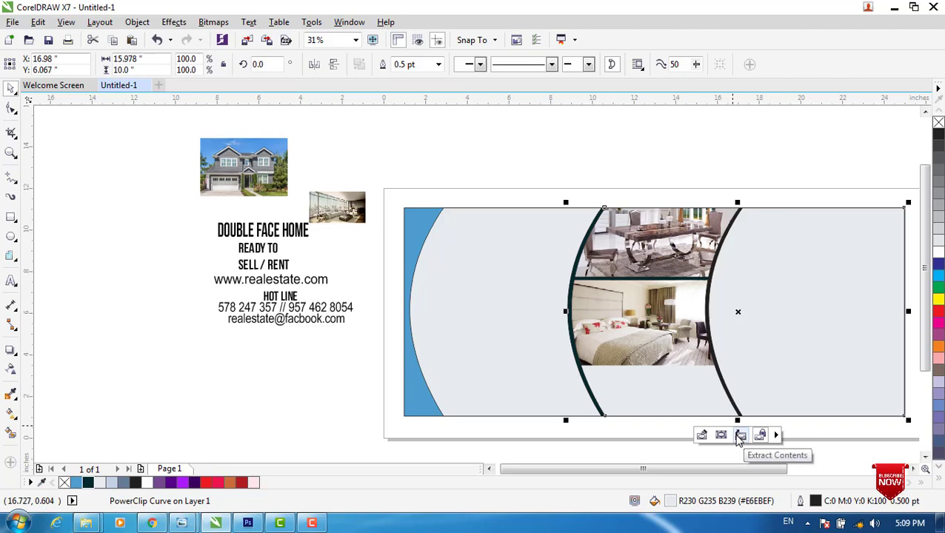
Step: Enlarge the sofa photo to about 5.6 by 3.2 inches above the banner, and place the PowerClipped bedroom photo behind the lower dark teal bar
drag(347, 208, 465, 222)
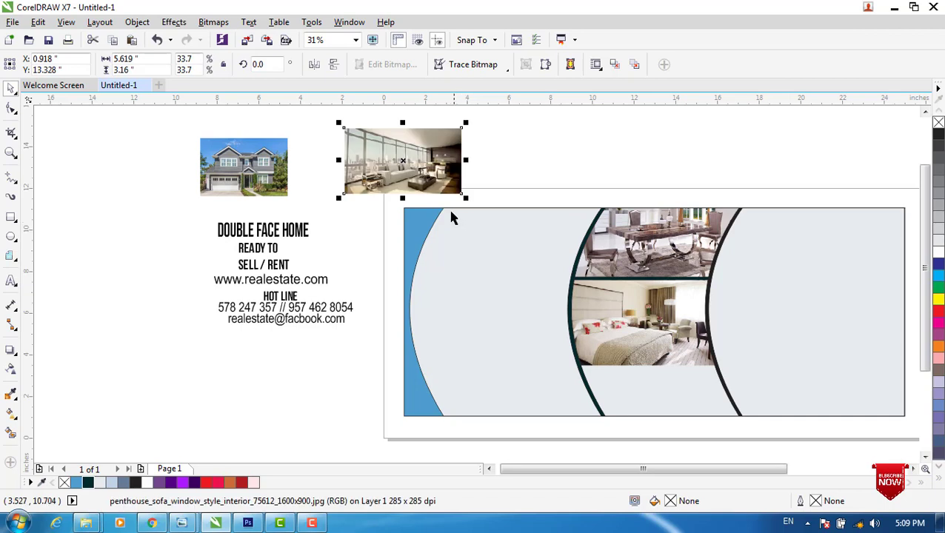
click(669, 396)
click(669, 398)
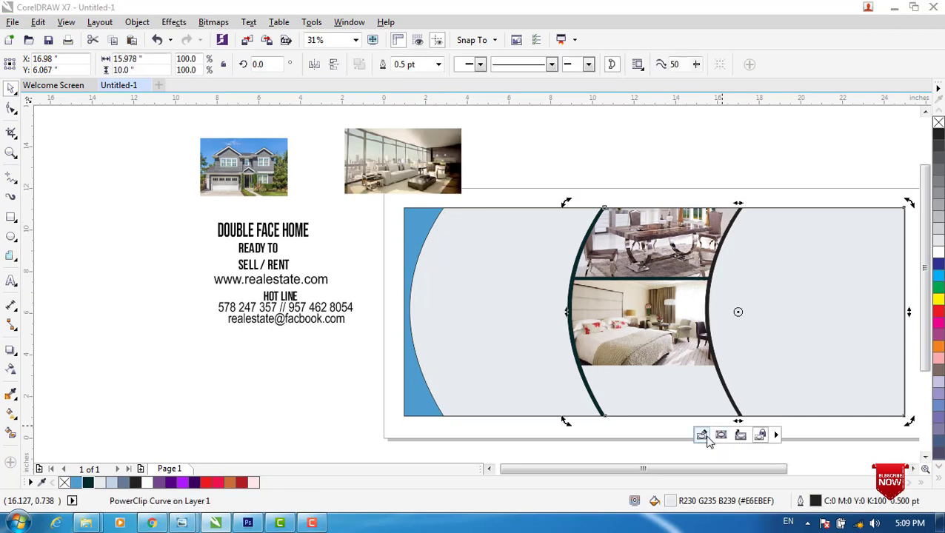
click(722, 436)
click(668, 347)
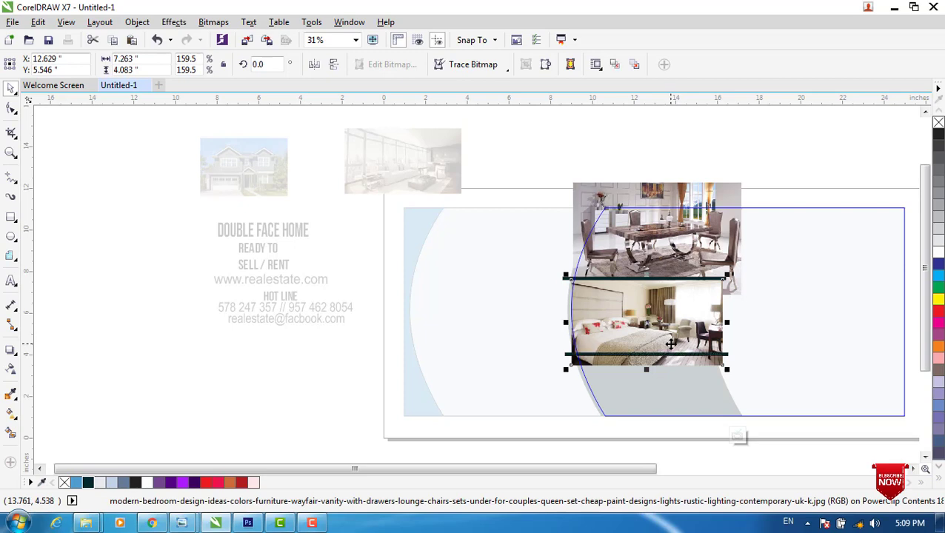
click(737, 437)
Step: Enlarge the sofa photo to about 9.4 by 5.3 inches and PowerClip it inside the middle panel
click(434, 170)
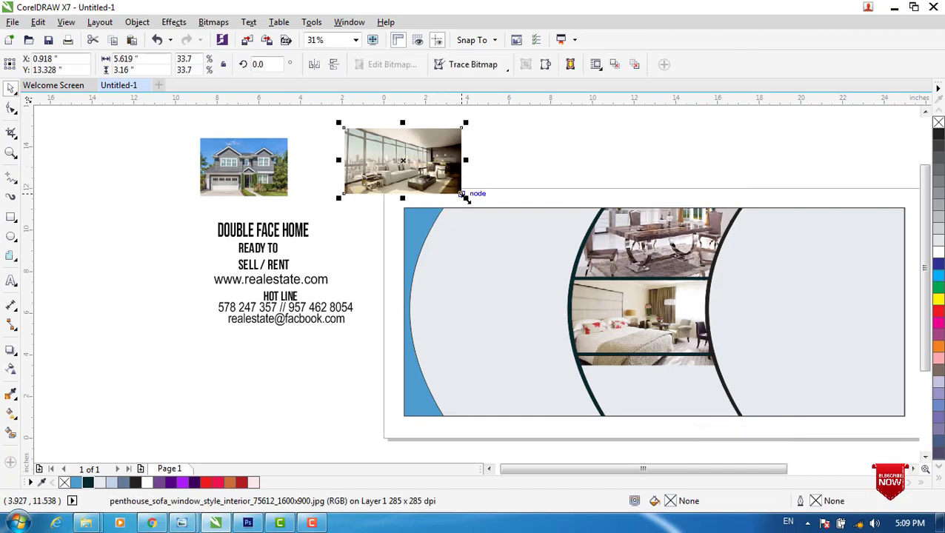
drag(464, 196, 545, 240)
right_click(449, 182)
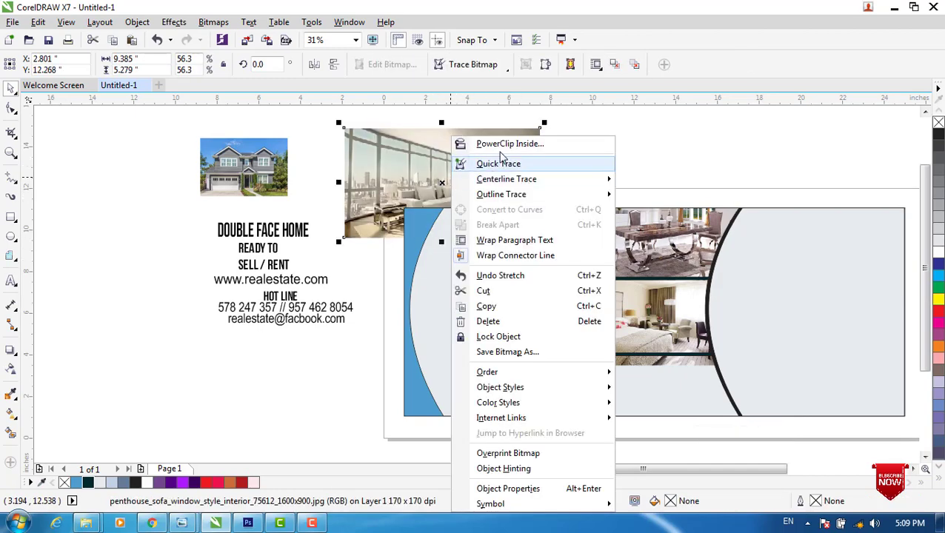
click(509, 144)
click(624, 376)
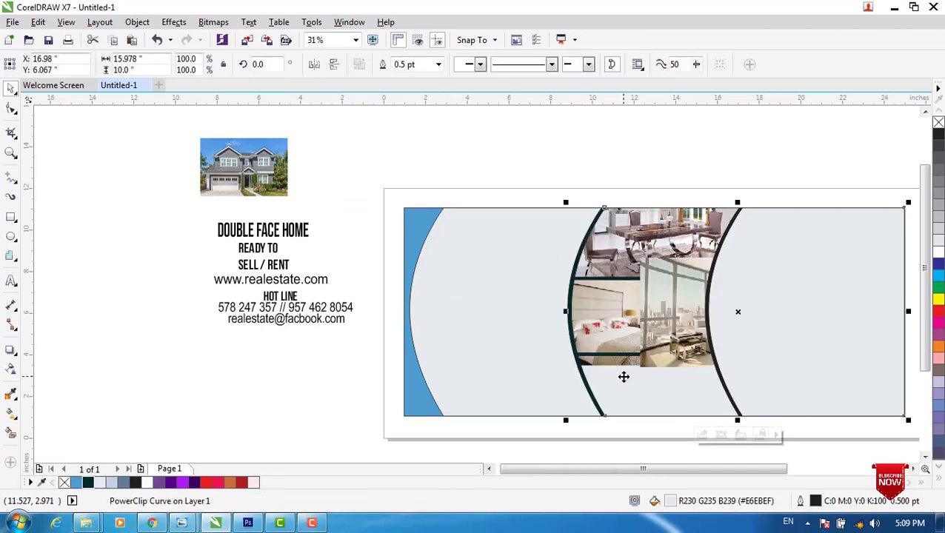
Step: Within the middle panel's PowerClip, move the sofa photo to the lower section and resize it to about 7.8 by 4.4 inches
click(702, 435)
drag(686, 324, 624, 409)
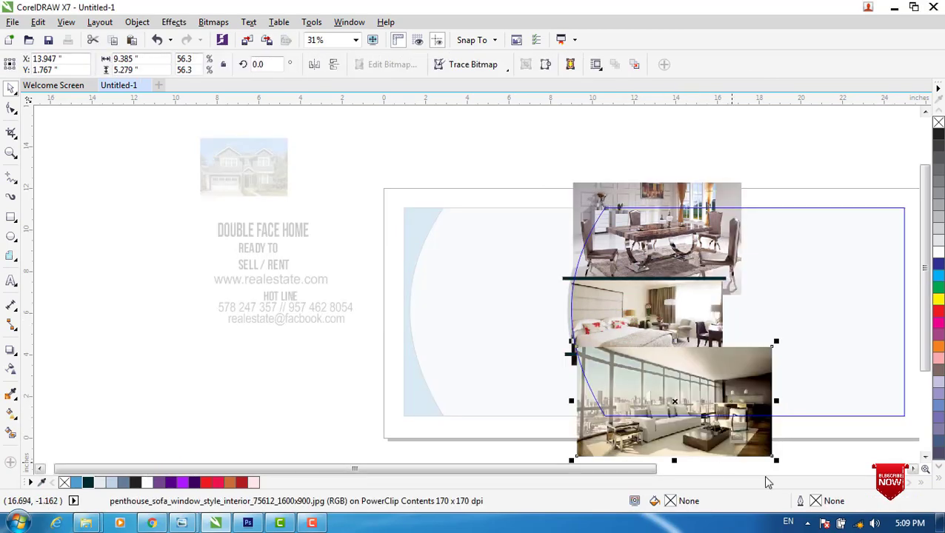
drag(775, 460, 738, 430)
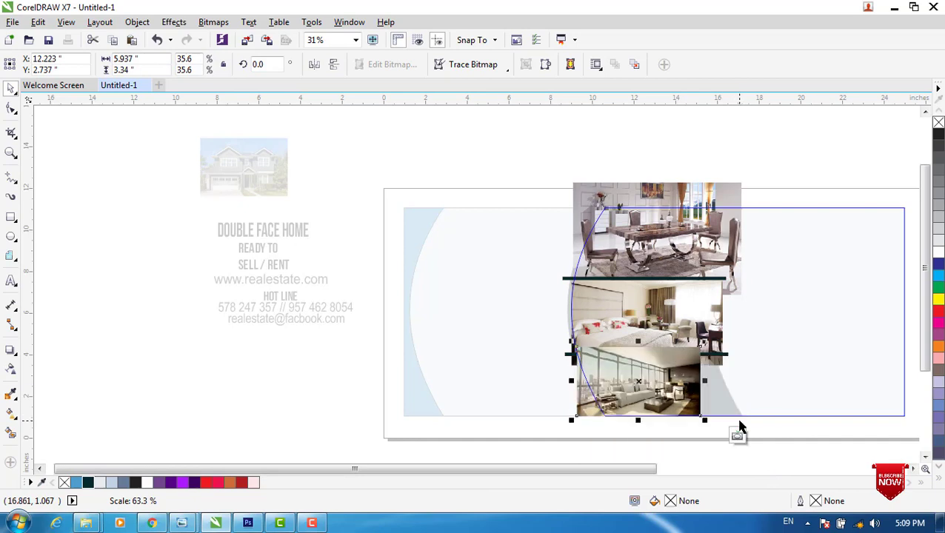
drag(667, 394, 712, 393)
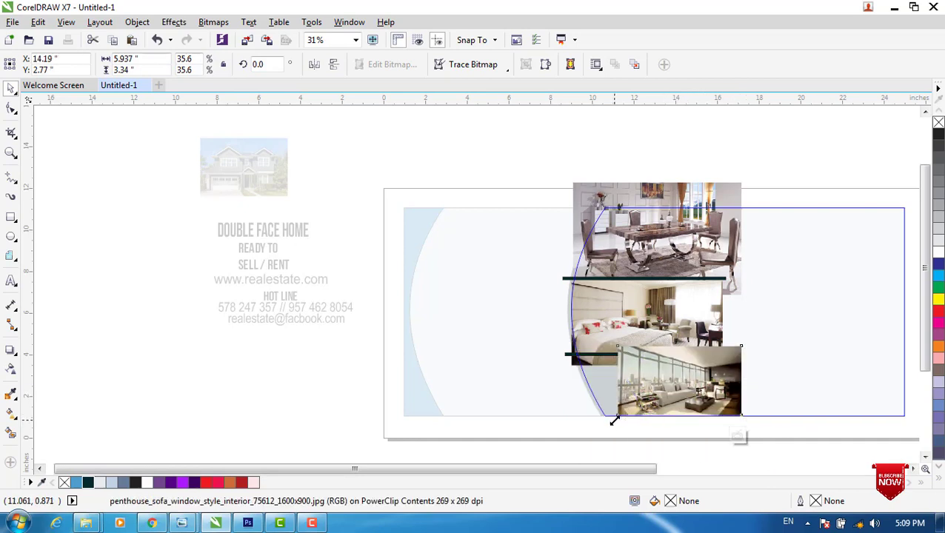
mouse_move(612, 420)
mouse_down()
mouse_move(573, 419)
mouse_move(511, 442)
mouse_up()
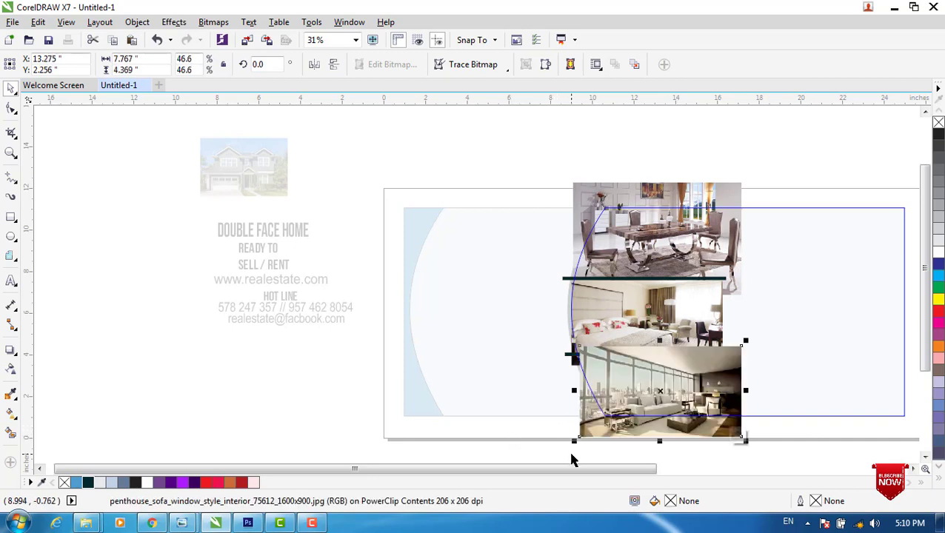
Step: Nudge the sofa photo about 0.4 inch up and 0.3 inch left, and place it behind the lower dark teal bar
key(Up)
key(Up)
key(Up)
key(Up)
key(Up)
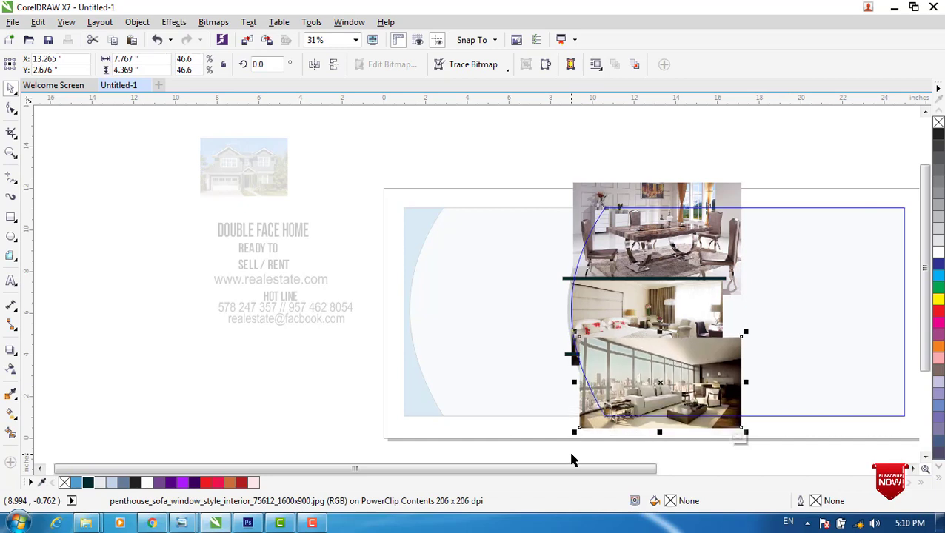
key(Left)
key(Left)
key(Left)
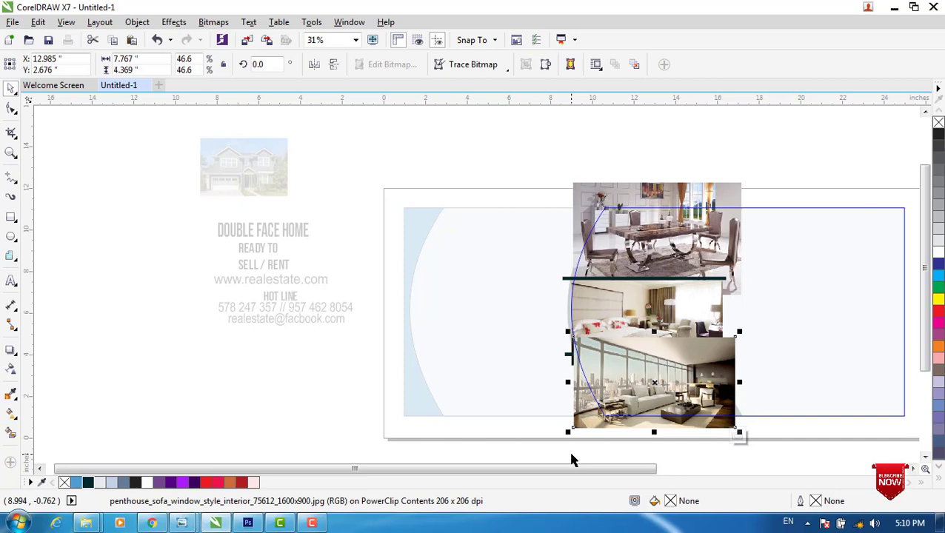
key(ctrl+Right)
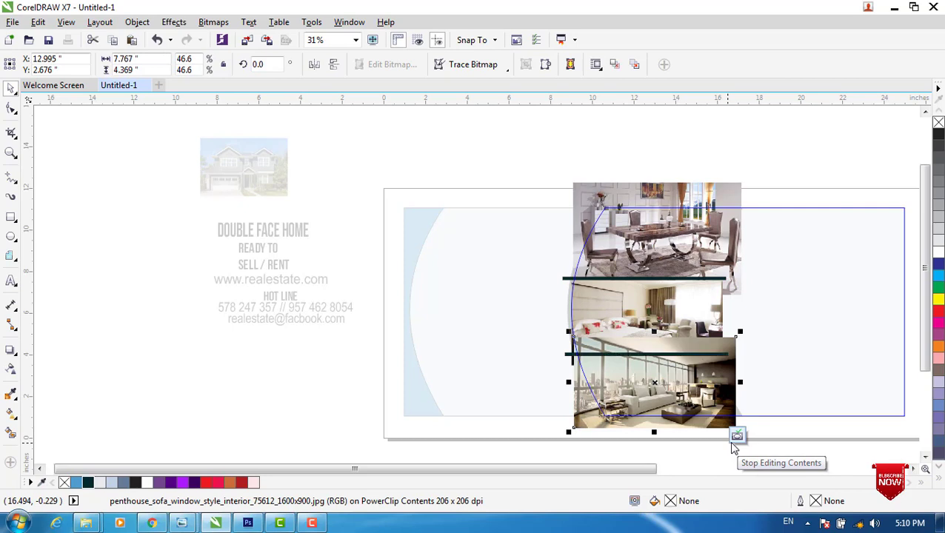
click(736, 436)
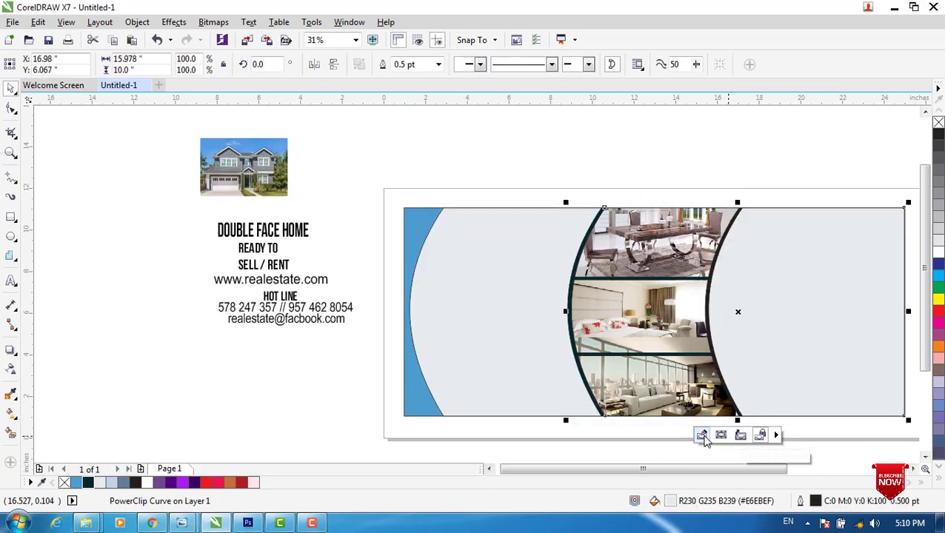
Step: Within the PowerClip, lower the sofa photo's upper edge to the dark teal bar, reducing its height to about 3.6 inches
click(701, 435)
click(666, 385)
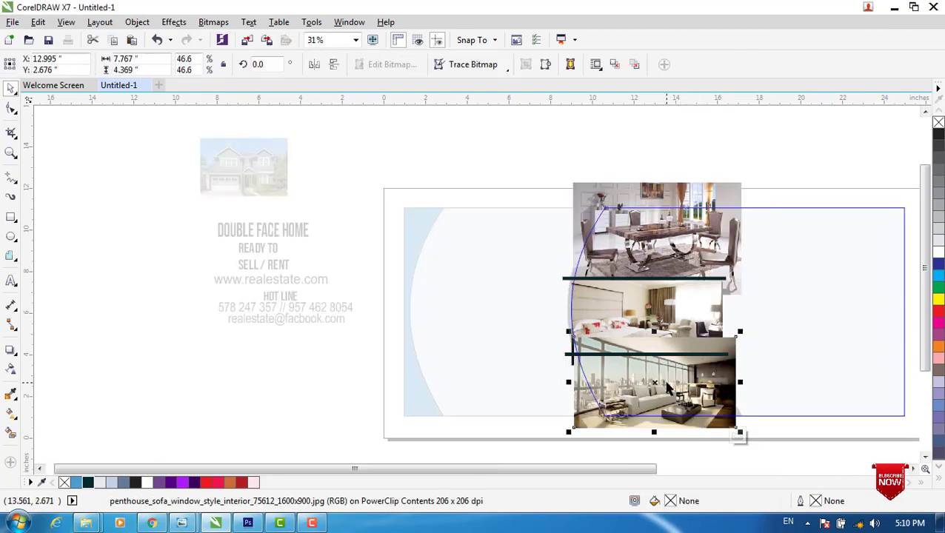
drag(654, 332, 654, 348)
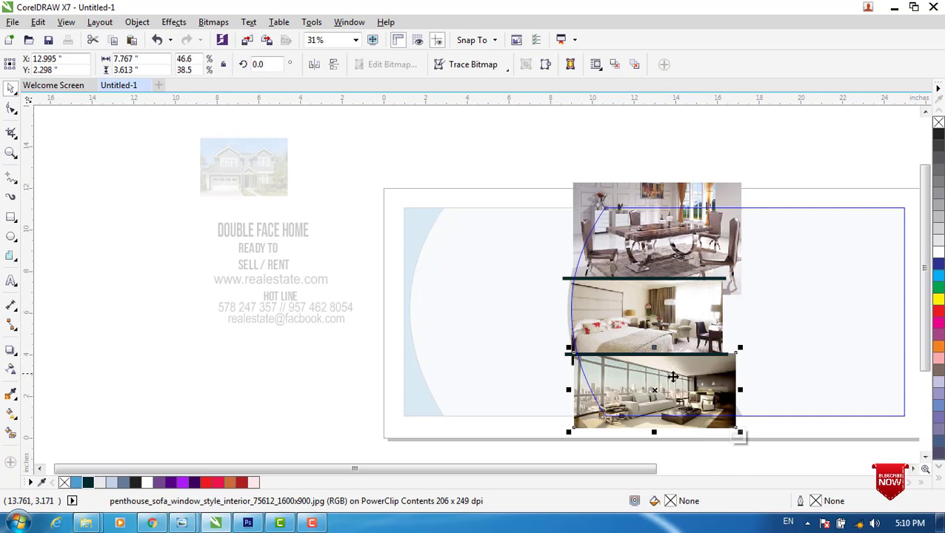
click(737, 438)
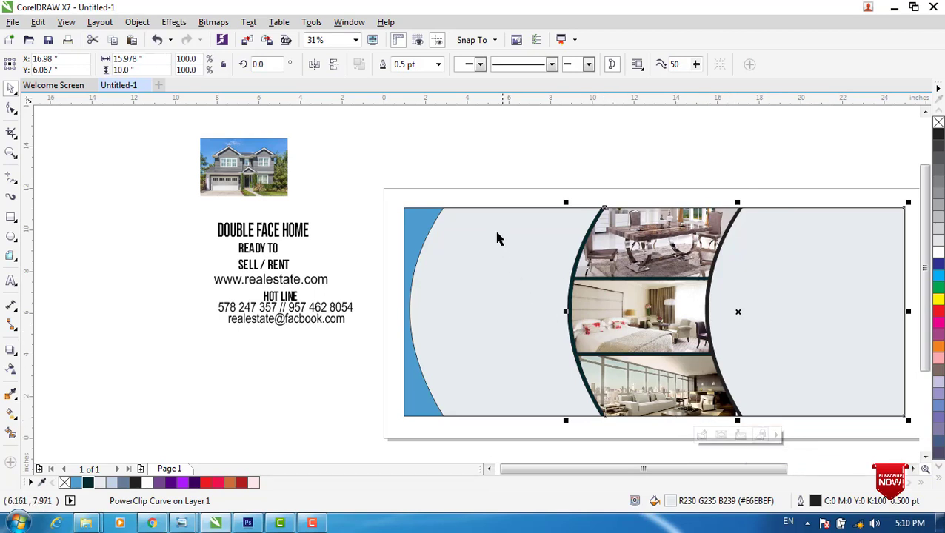
click(465, 160)
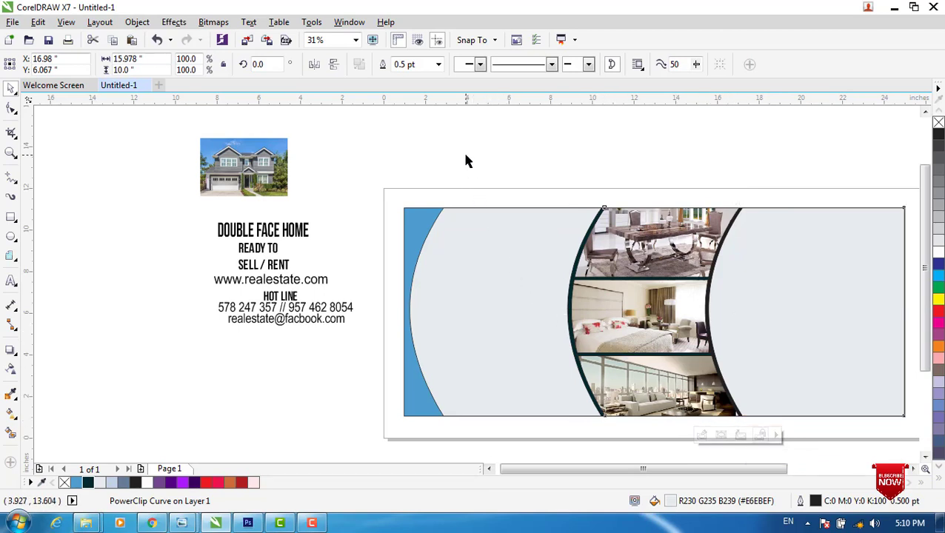
Step: Enlarge the house photo to about 9.2 by 6.1 inches and PowerClip it inside the banner's rightmost curved panel
click(251, 184)
drag(289, 197, 419, 271)
right_click(294, 194)
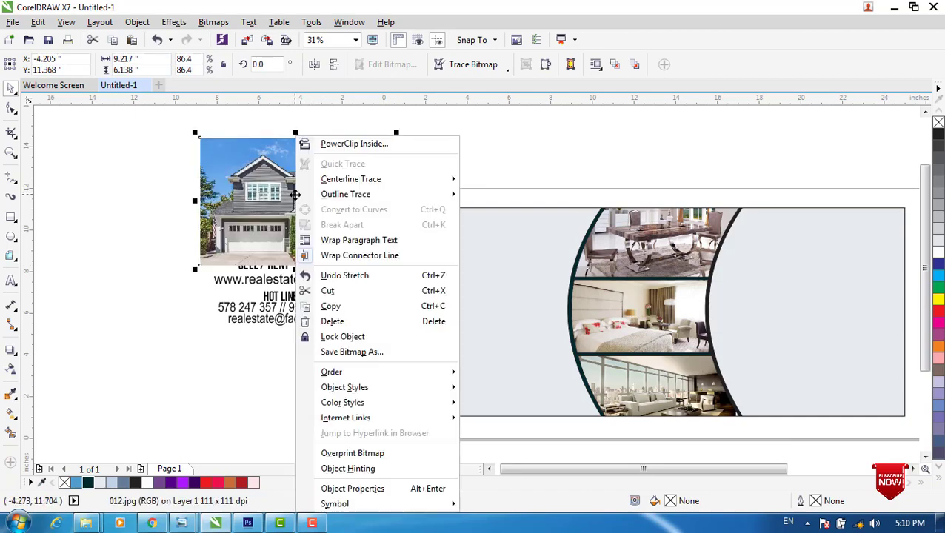
click(329, 143)
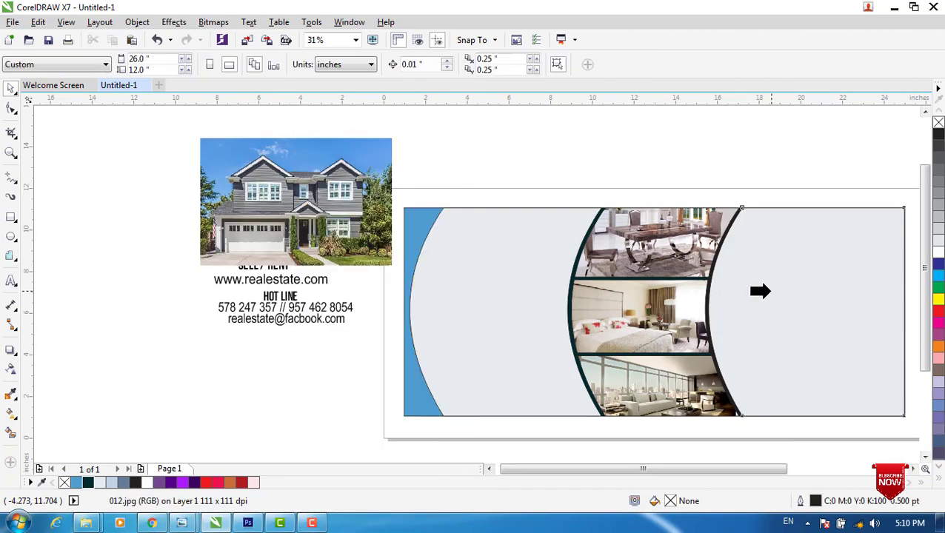
click(761, 291)
Step: Within the rightmost panel's PowerClip, enlarge the house photo to about 15.4 by 10.3 inches so it covers the panel
click(769, 438)
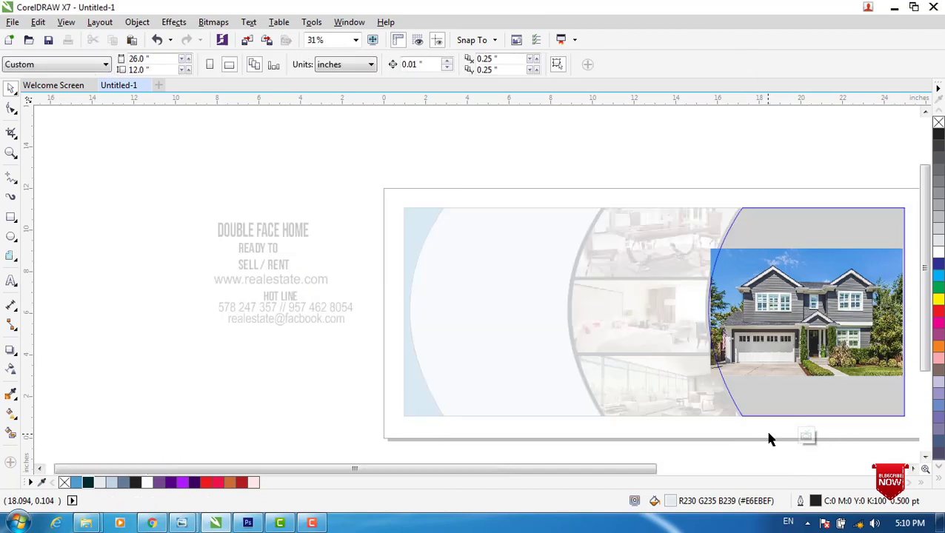
drag(782, 325, 793, 283)
drag(718, 335, 681, 414)
drag(661, 331, 585, 396)
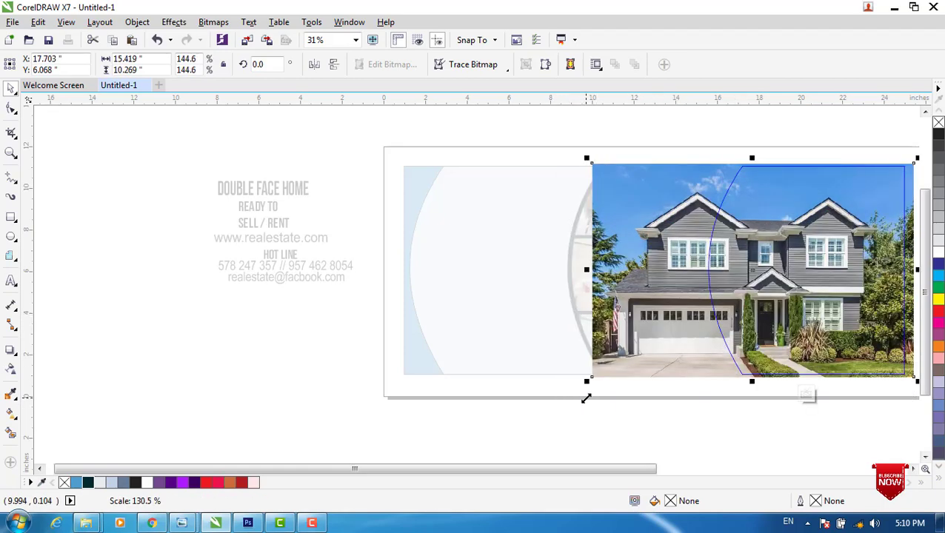
Step: Move the house photo right within its PowerClip to about X 21.3, Y 6.1 inches and finish editing the contents
drag(741, 348, 803, 348)
drag(638, 471, 697, 472)
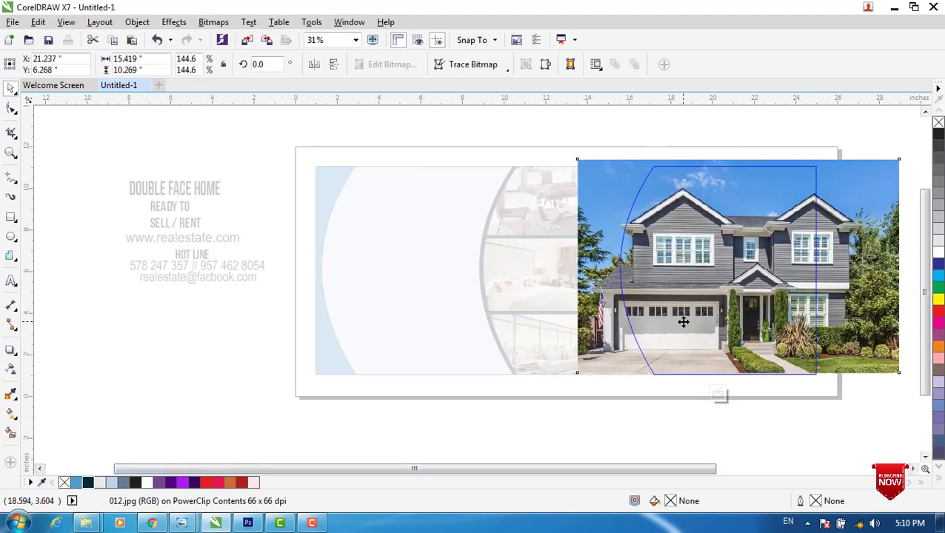
drag(683, 323, 690, 324)
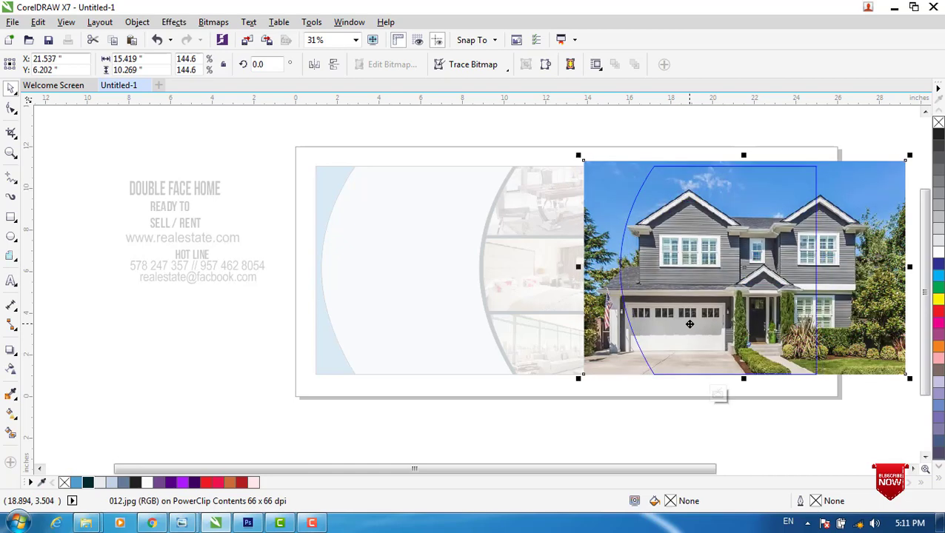
drag(690, 324, 689, 324)
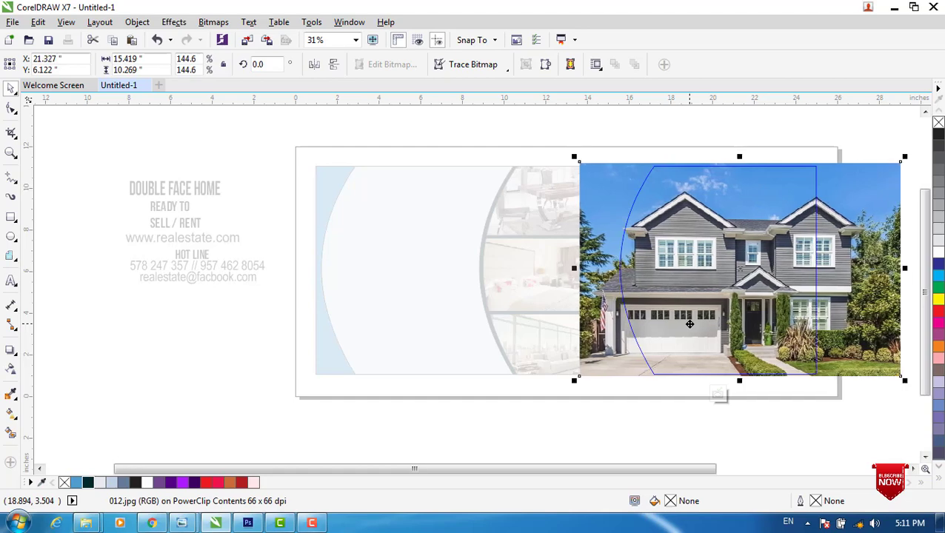
click(718, 395)
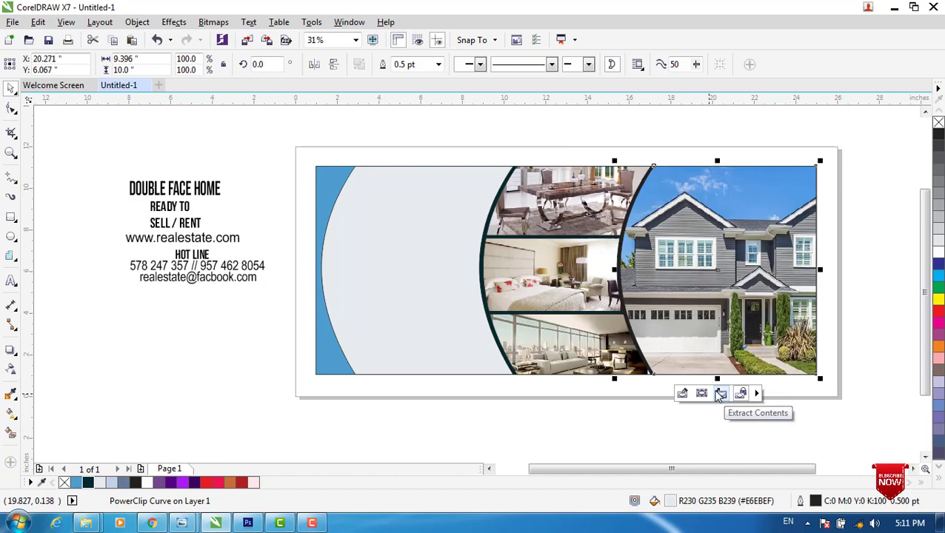
Step: Place a copy of the DOUBLE FACE HOME heading across the upper part of the empty light panel, enlarged to about 6.6 by 1.05 inches
click(397, 277)
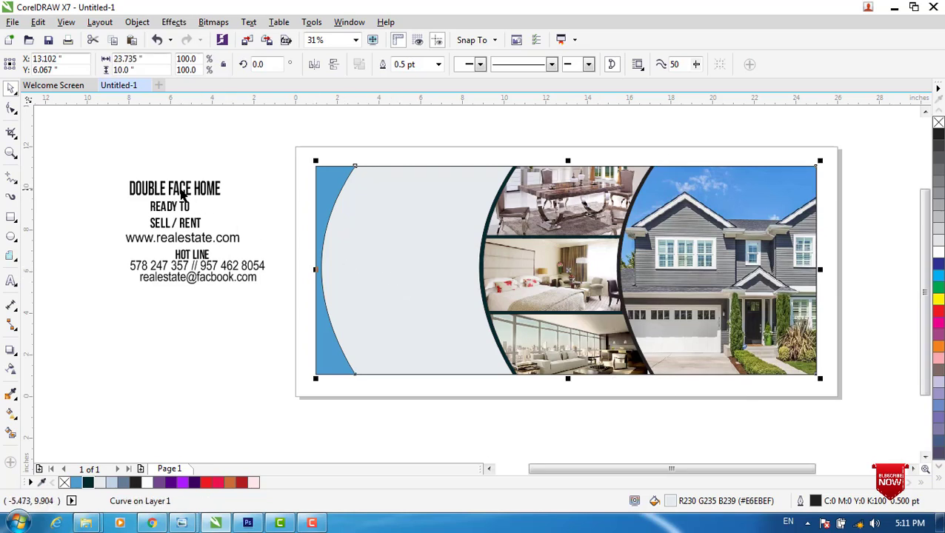
click(182, 191)
drag(198, 191, 488, 215)
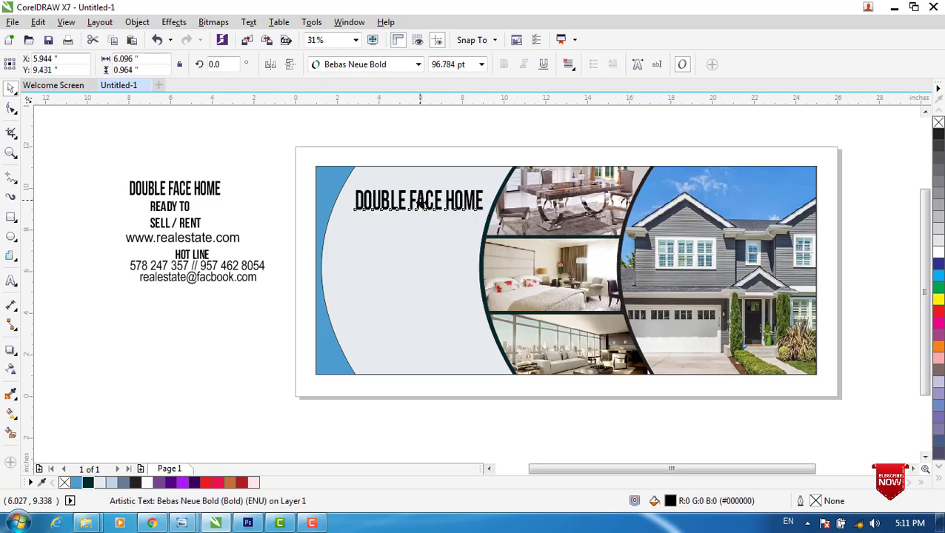
drag(431, 203, 424, 205)
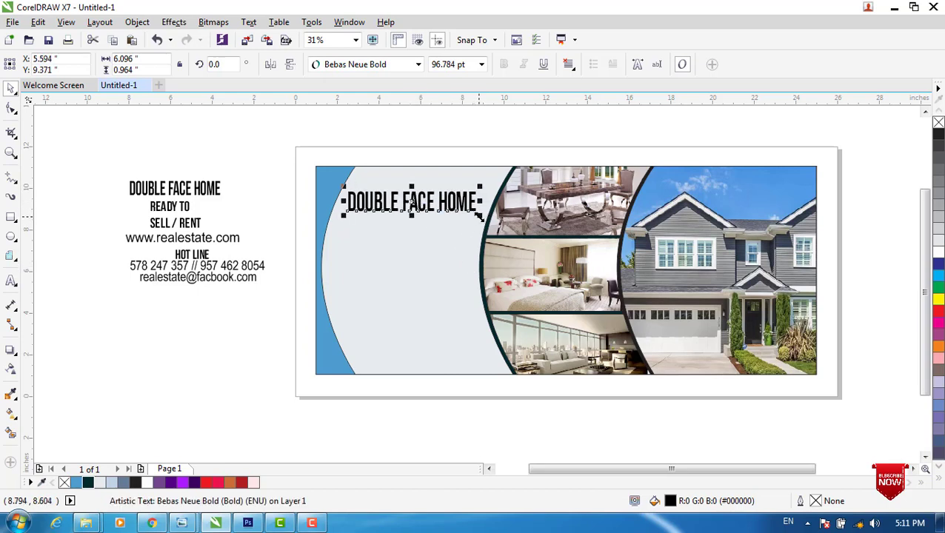
drag(480, 214, 489, 220)
drag(419, 202, 415, 202)
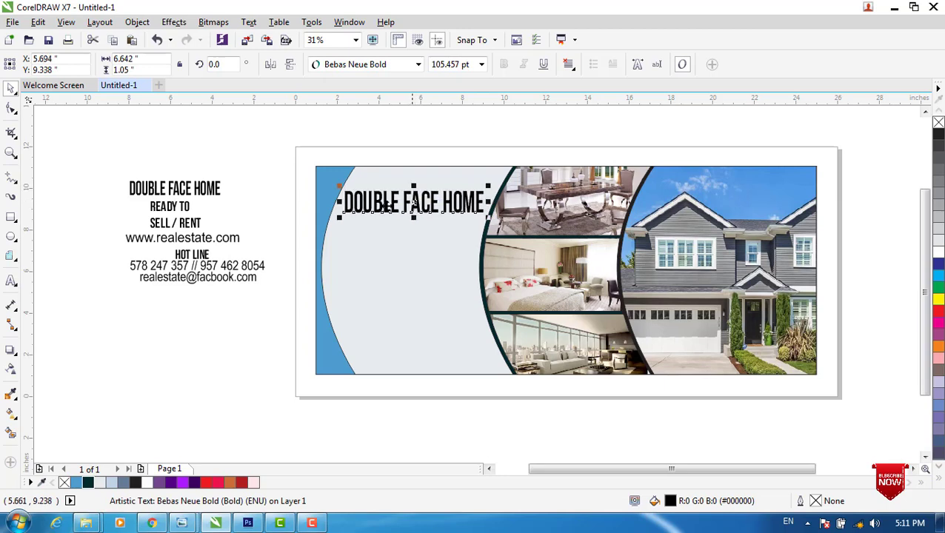
Step: Place a copy of the READY TO text below the panel's heading at about 3.9 by 1 inches and fill it with blue #4D9FCF
click(188, 139)
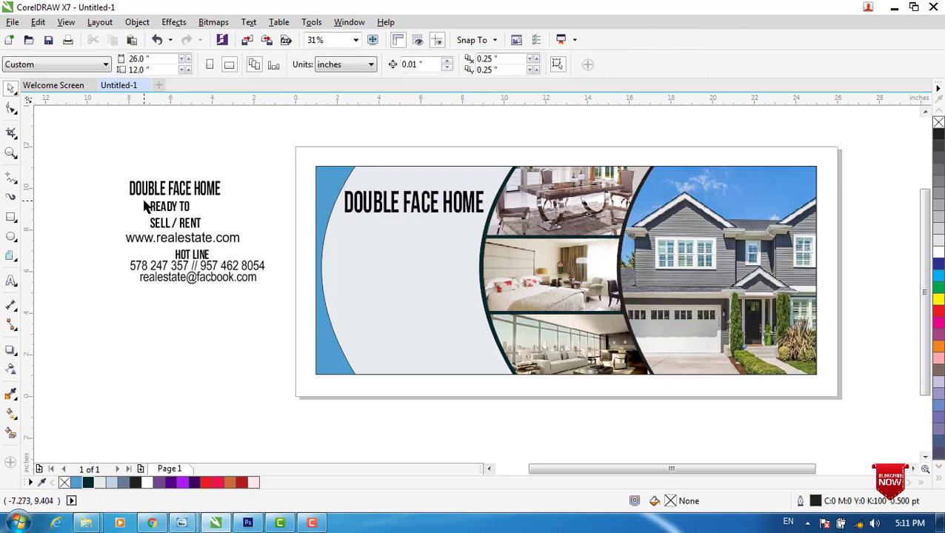
click(160, 210)
drag(171, 208, 461, 282)
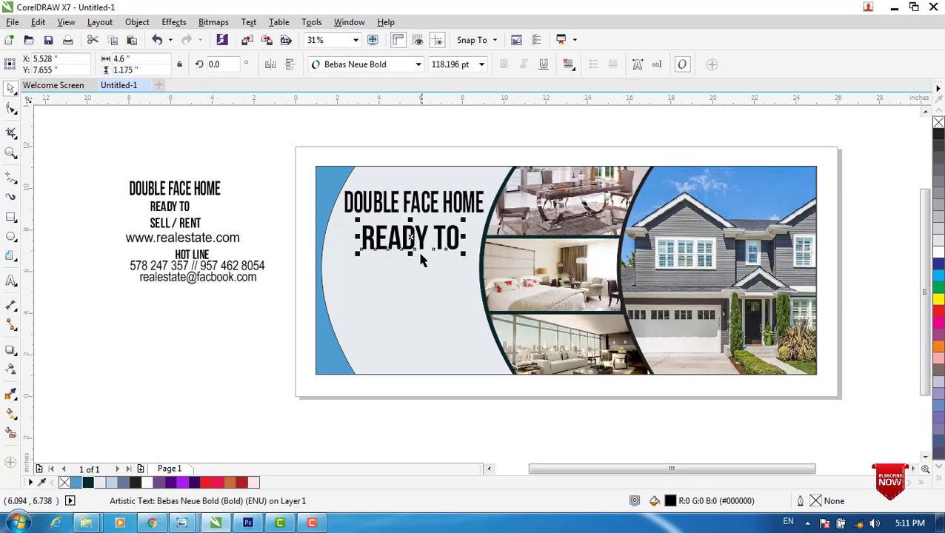
drag(411, 237, 401, 231)
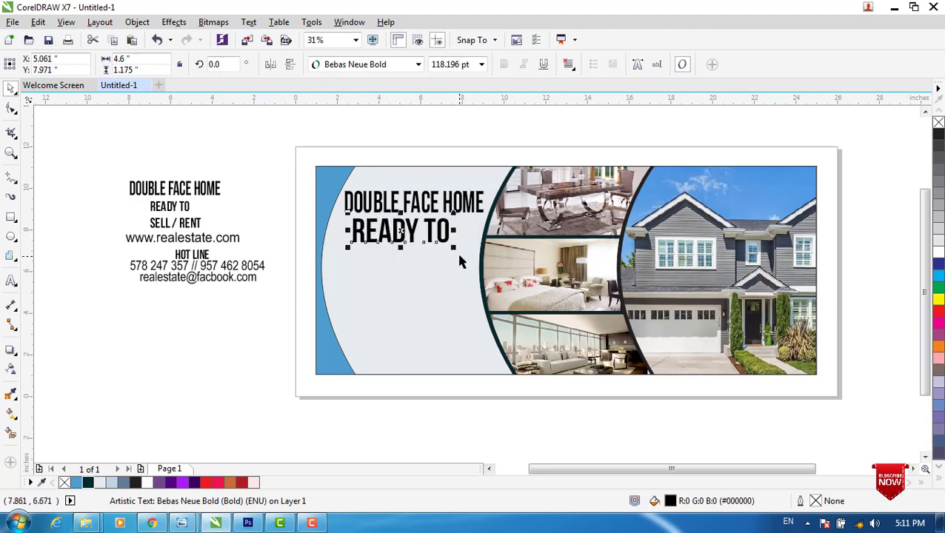
drag(453, 246, 390, 229)
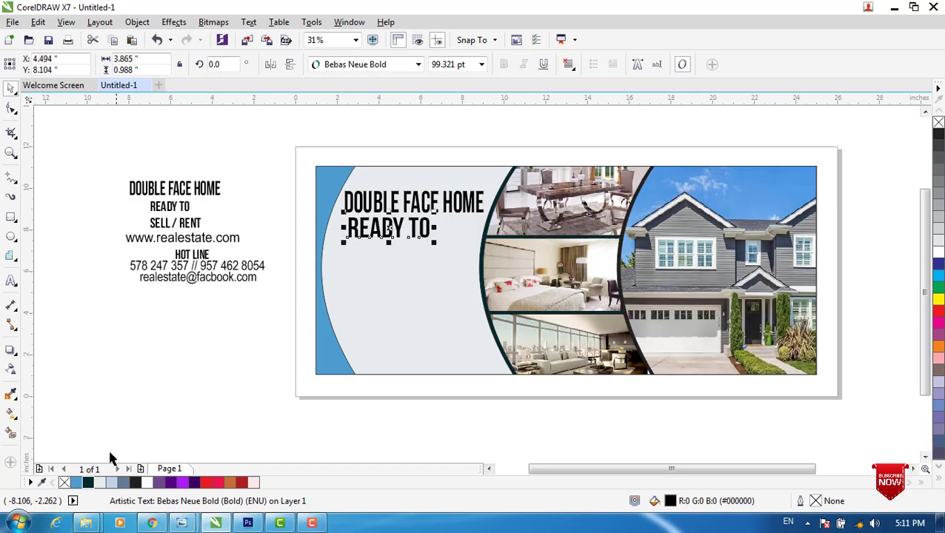
click(77, 482)
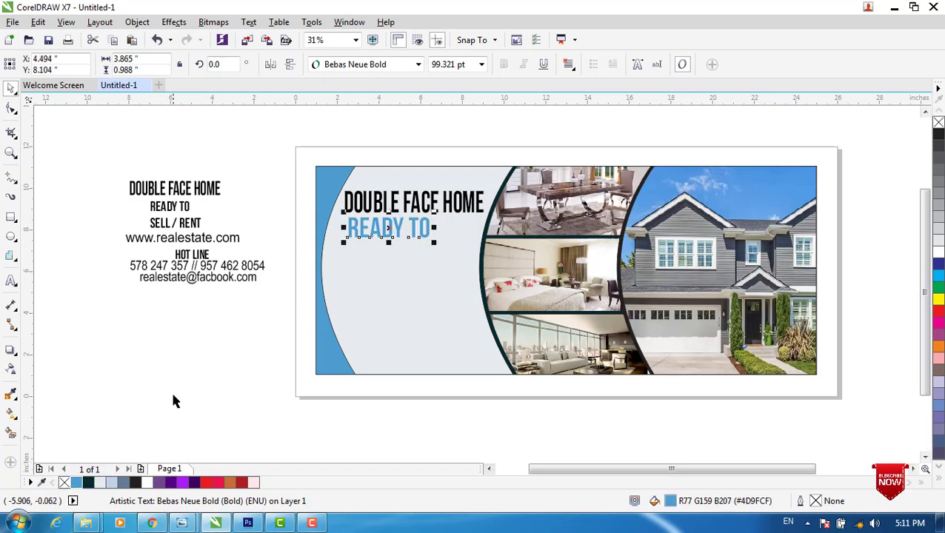
click(177, 326)
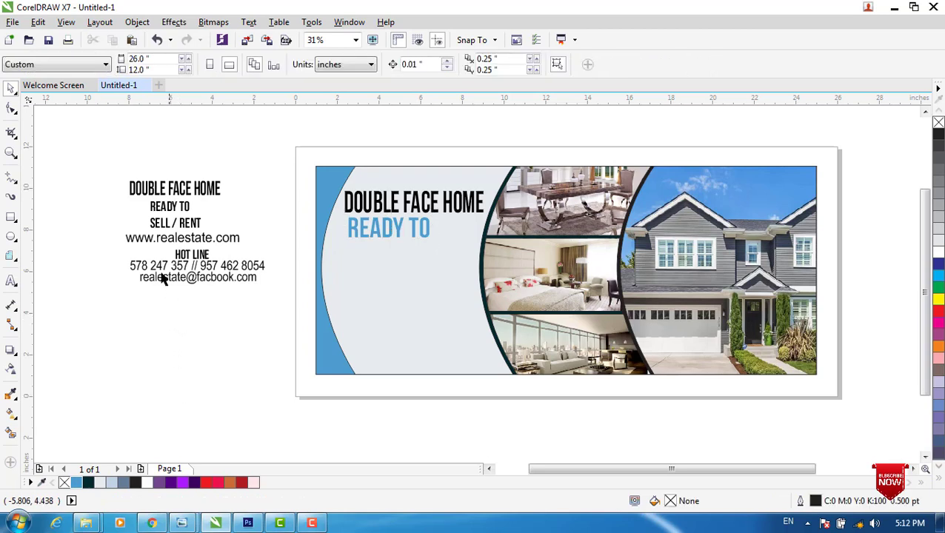
Step: Place a copy of the SELL / RENT text below READY TO in the light panel, enlarged to about 4.3 by 0.85 inches
click(176, 223)
drag(176, 223, 448, 279)
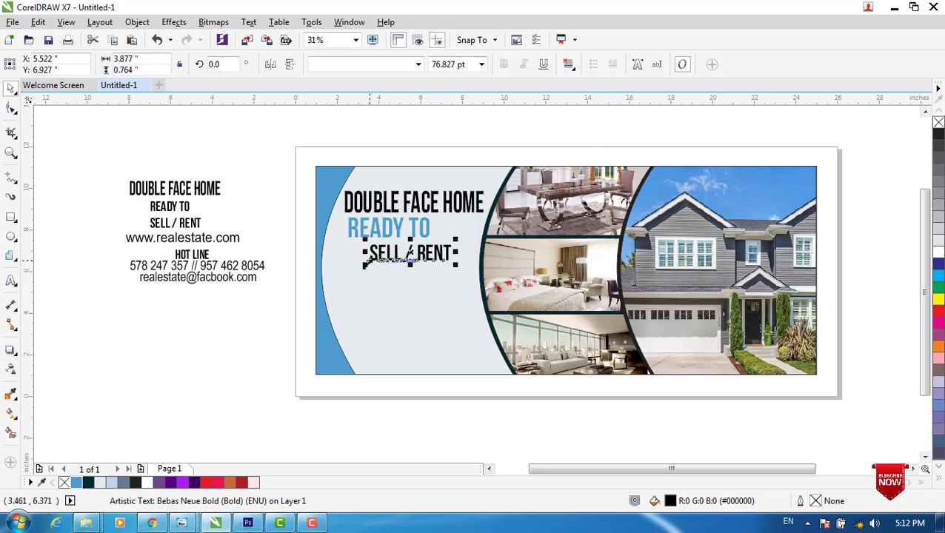
drag(365, 263, 357, 271)
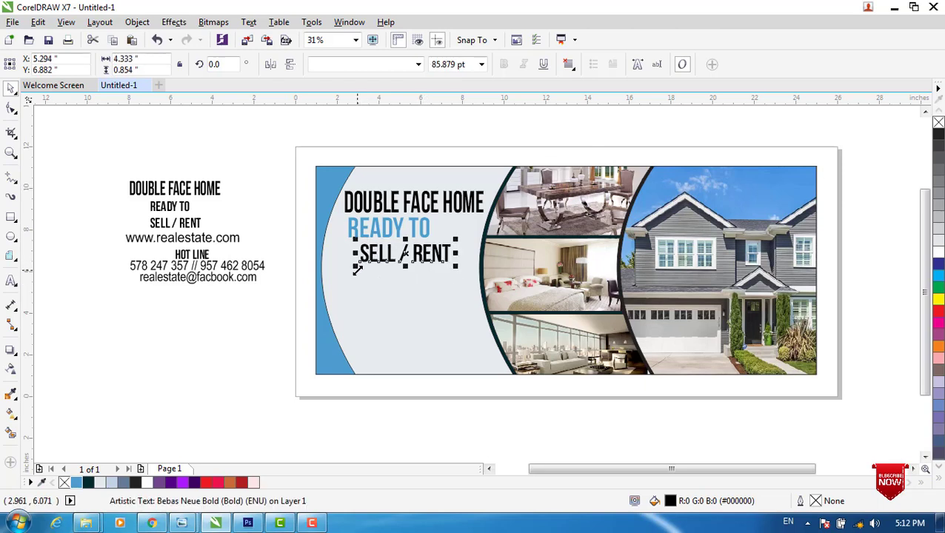
click(217, 316)
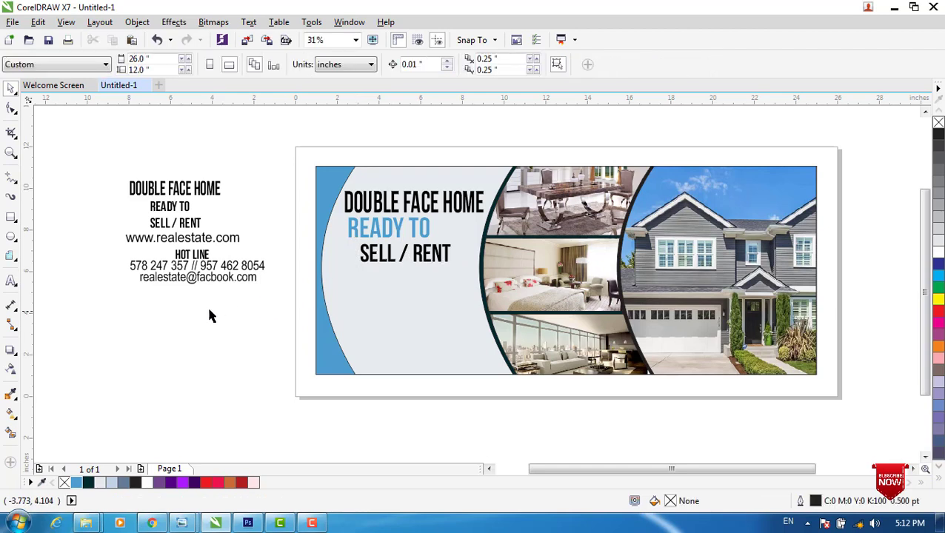
Step: Draw a rectangle about 8.4 by 1.2 inches across the light panel below SELL / RENT, centered at about X 5.1, Y 5.4 inches
click(10, 220)
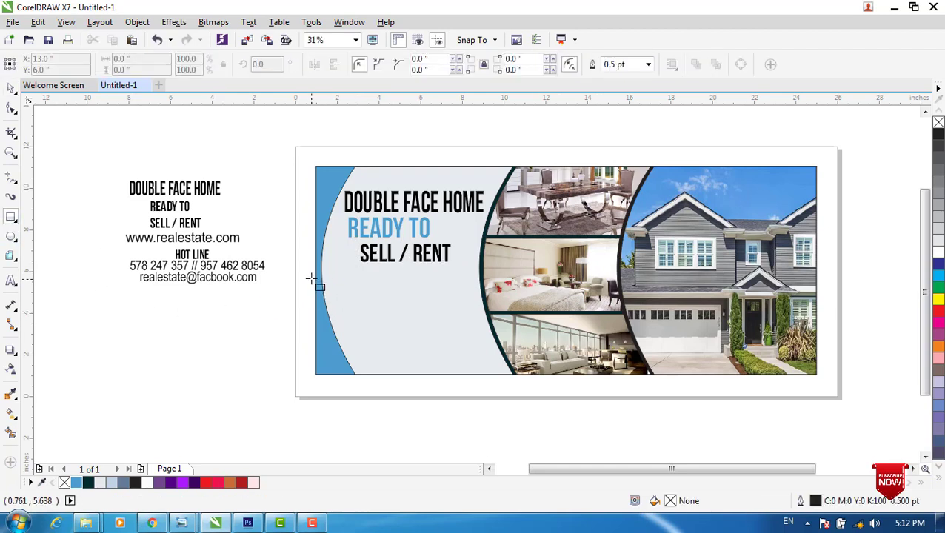
drag(310, 266, 483, 291)
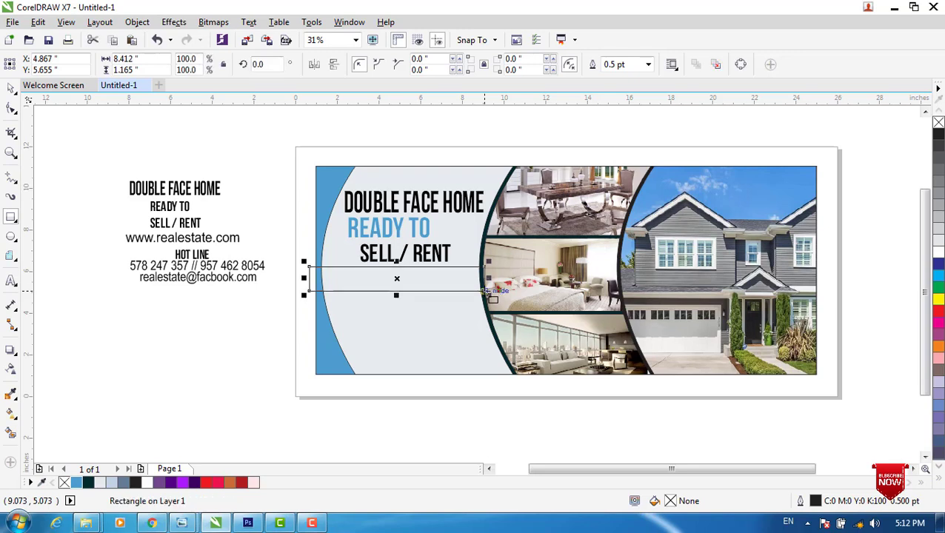
drag(398, 282, 402, 285)
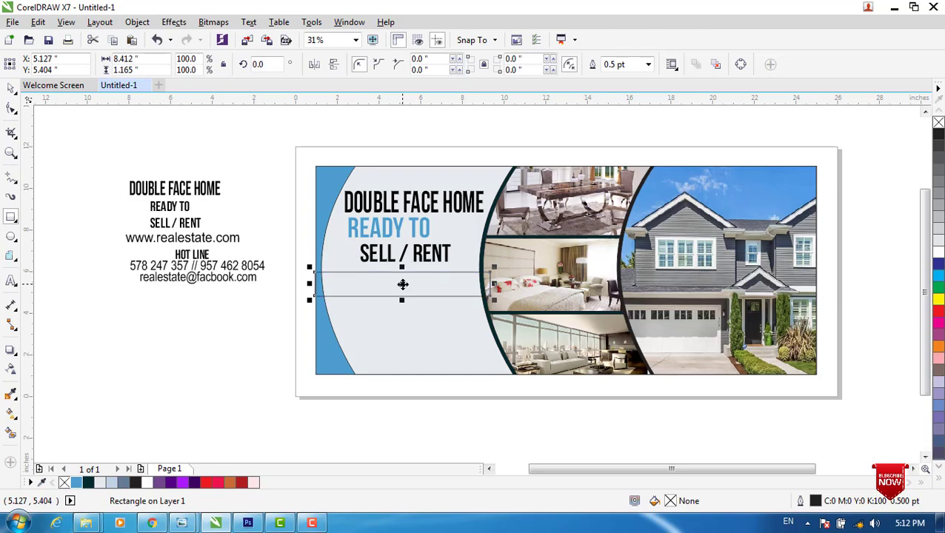
Step: Fill the rectangle below SELL / RENT with light blue #BFD4E5
click(11, 88)
click(343, 356)
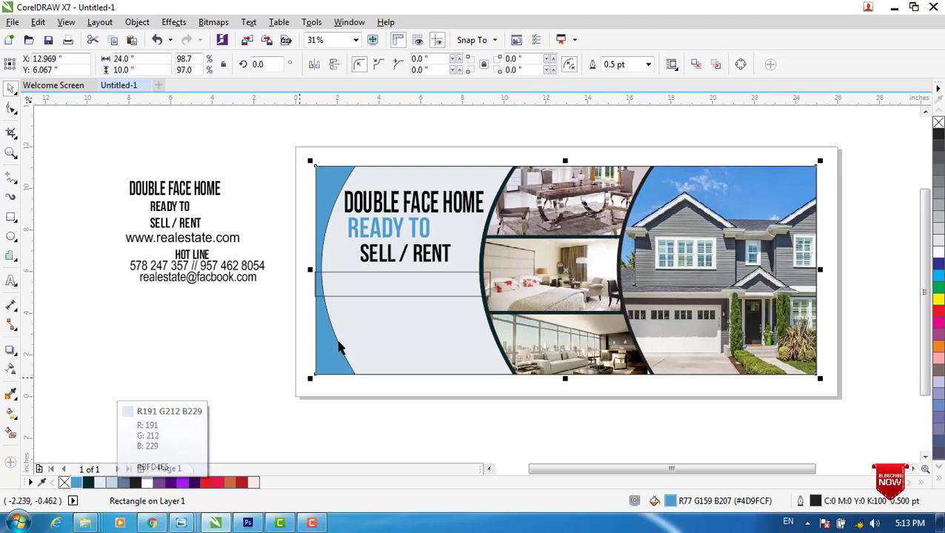
click(359, 282)
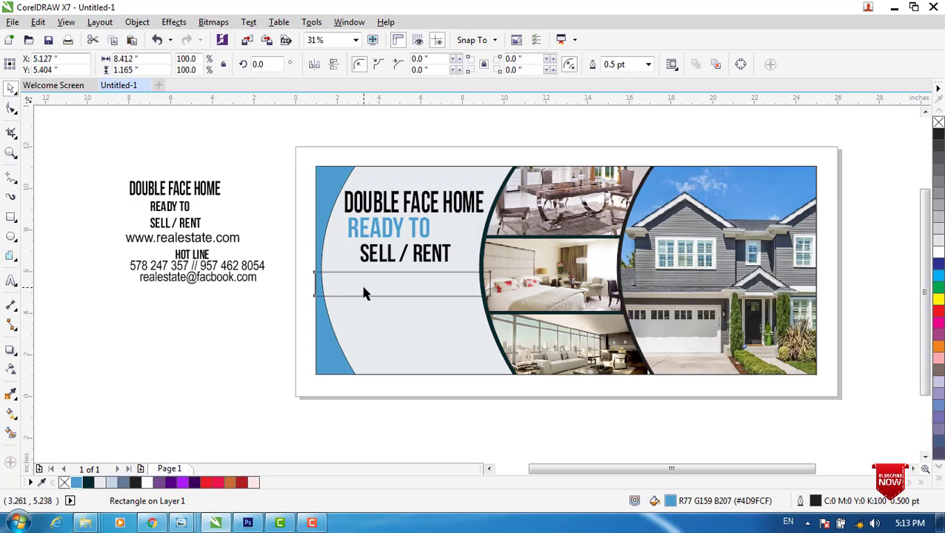
click(113, 483)
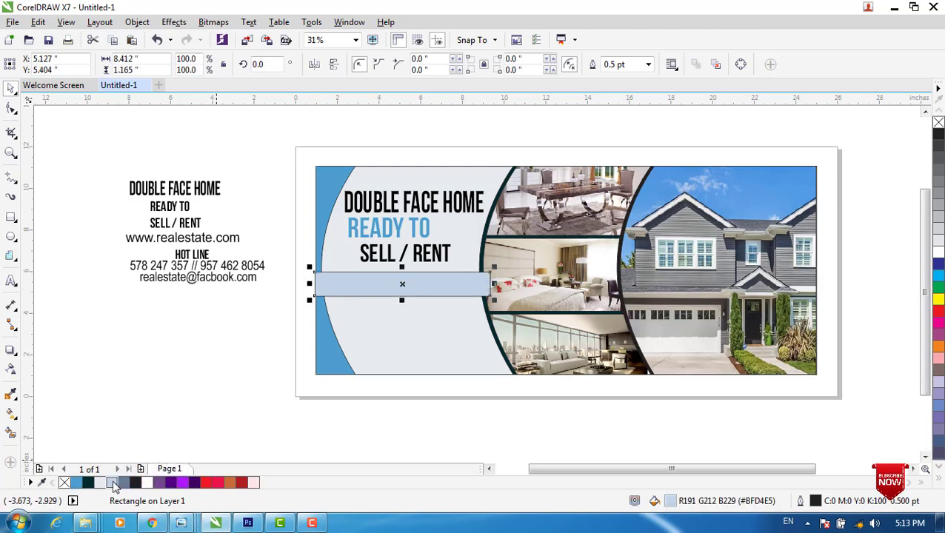
click(196, 339)
Step: Fill the banner's DOUBLE FACE HOME and SELL / RENT texts with dark teal #002A2D
click(376, 209)
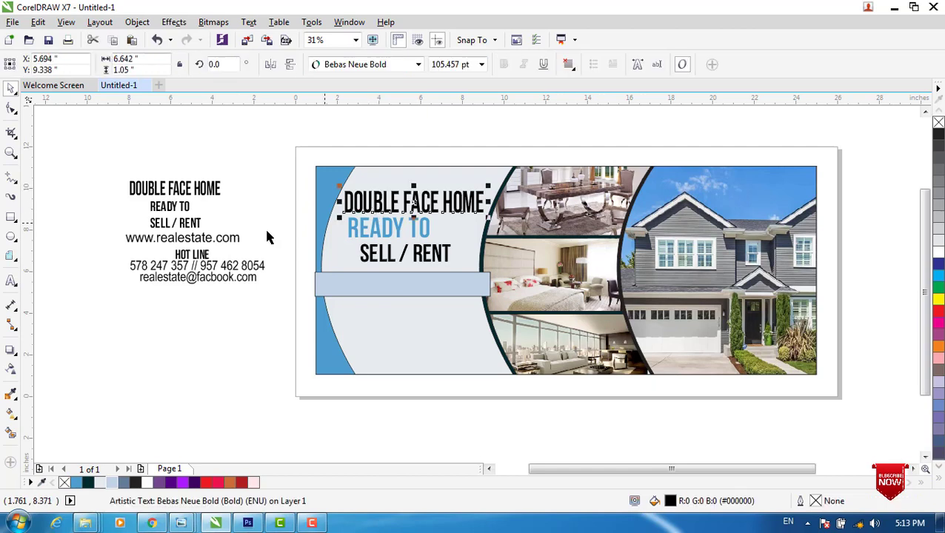
click(87, 483)
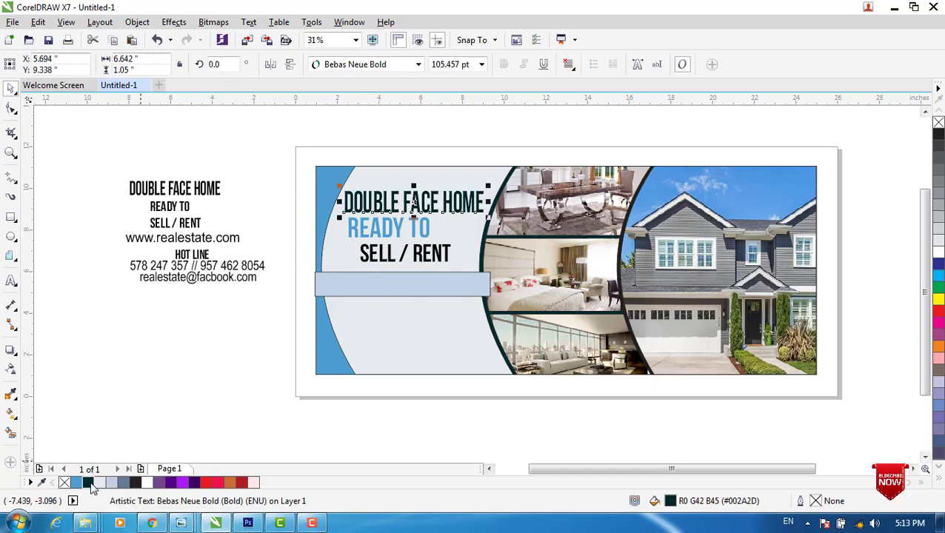
click(381, 268)
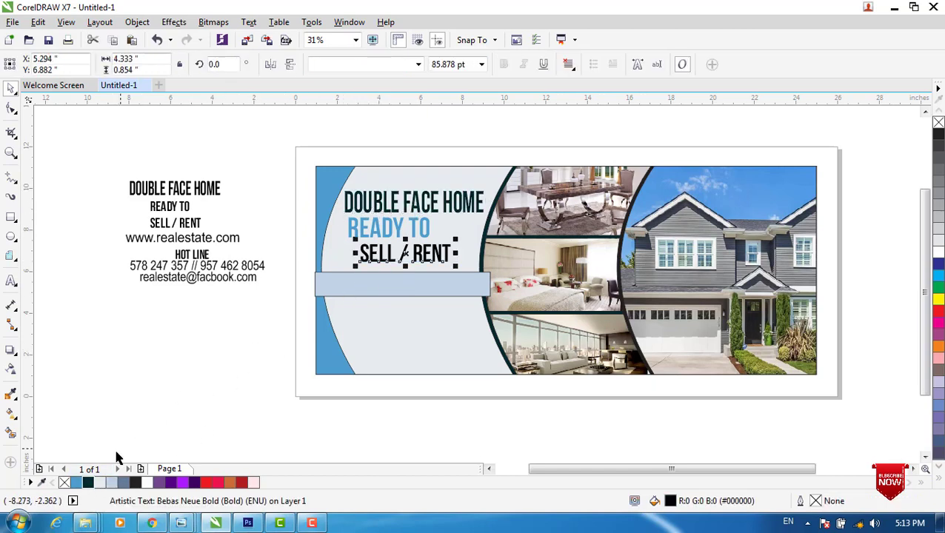
Step: Remove the light blue rectangle's outline and PowerClip it inside the light curved panel
click(352, 283)
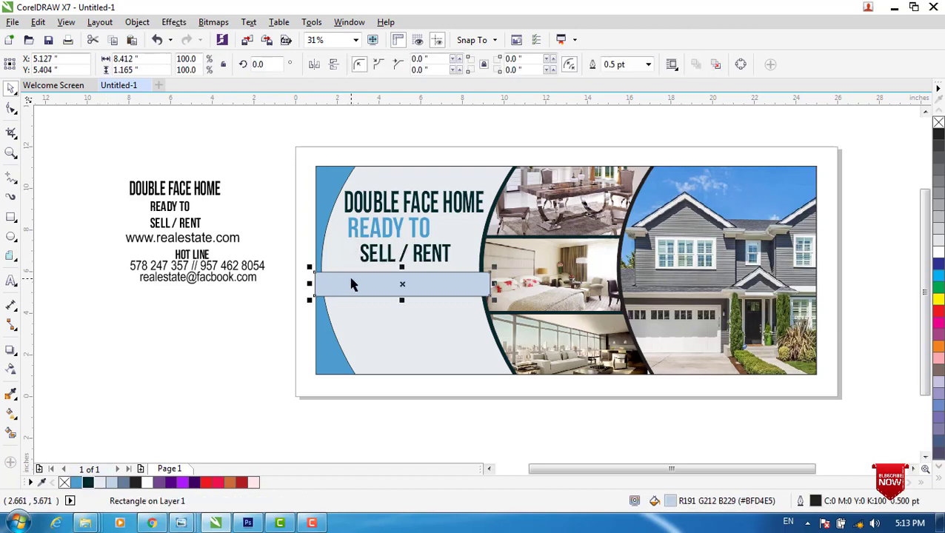
right_click(65, 483)
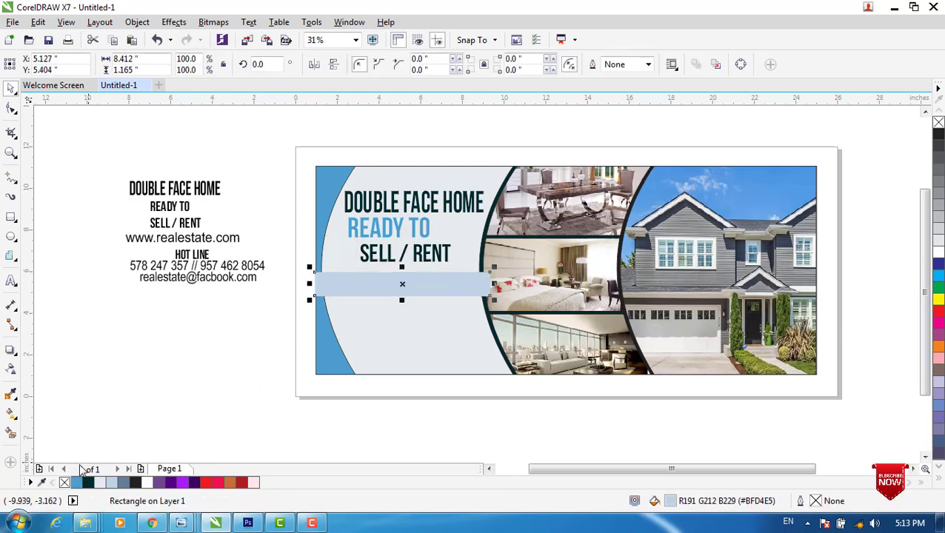
right_click(402, 283)
click(436, 159)
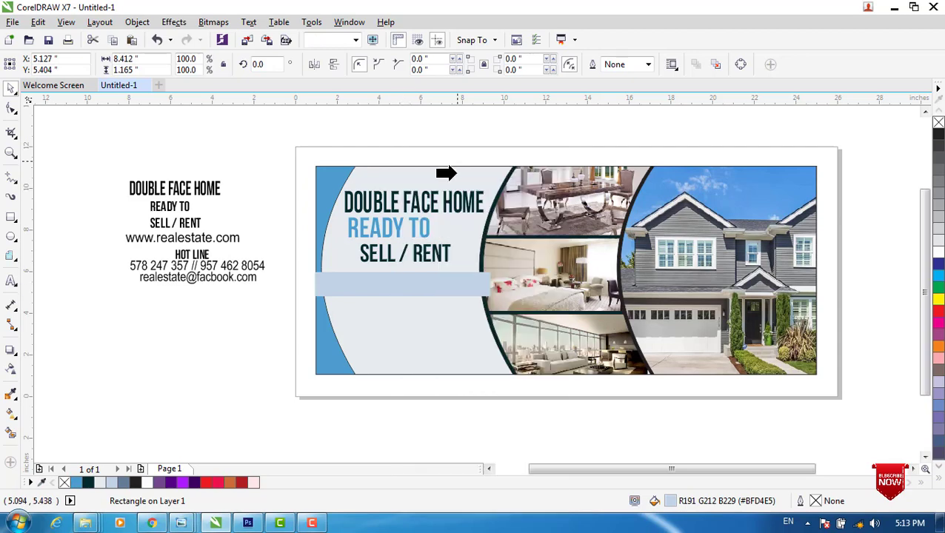
click(390, 318)
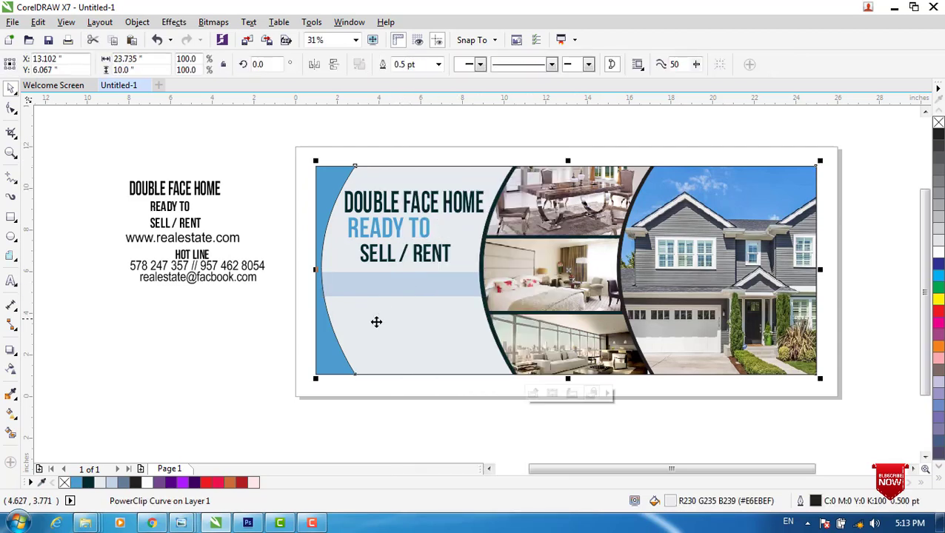
click(171, 244)
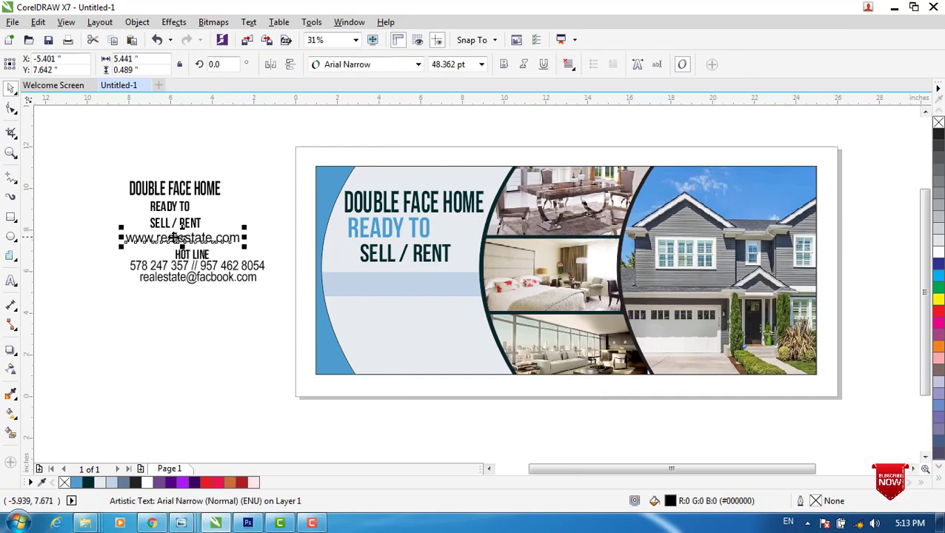
drag(172, 244, 396, 286)
drag(458, 298, 475, 296)
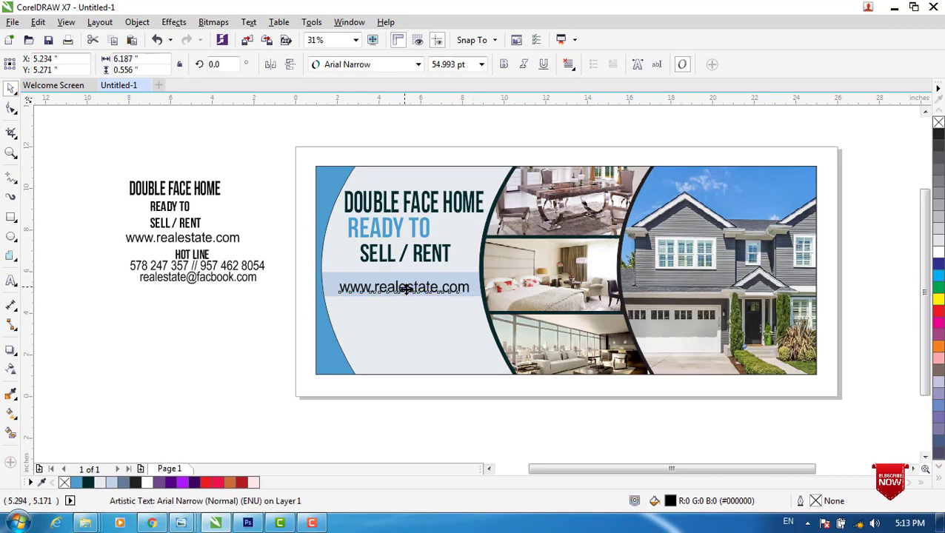
drag(402, 288, 400, 283)
click(240, 307)
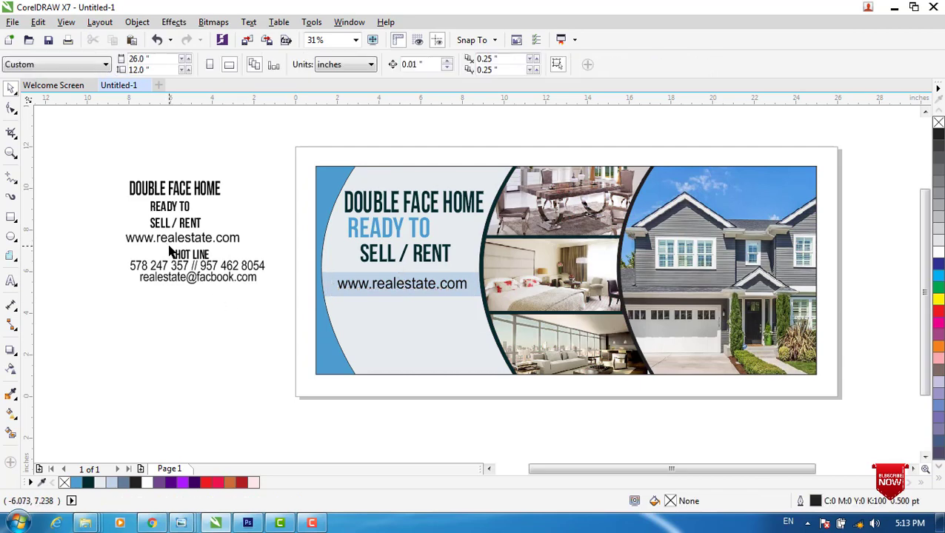
Step: Place a copy of the HOT LINE text below the website bar at about 3 by 0.83 inches and fill it with dark teal #002A2D
drag(195, 257, 409, 316)
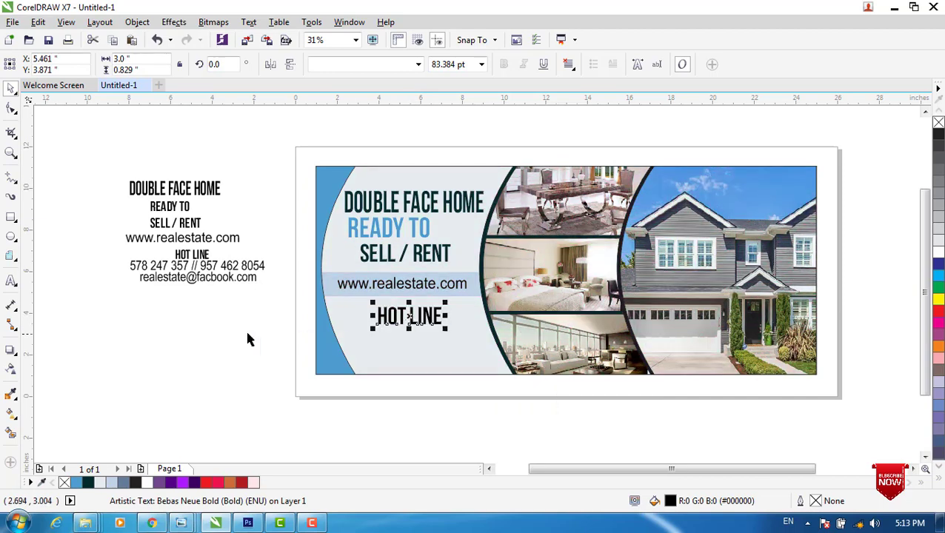
click(88, 480)
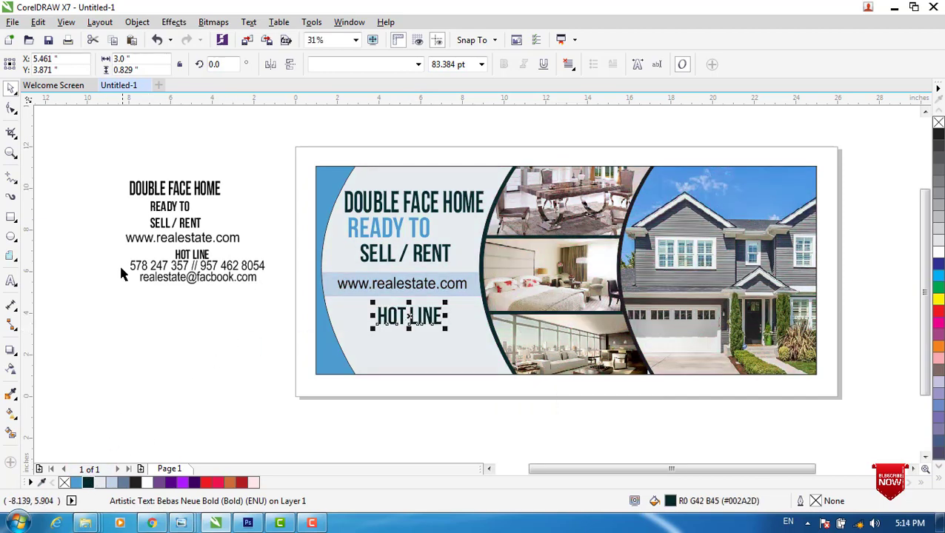
Step: Place copies of the phone number and e-mail lines below HOT LINE, enlarged together to about 6.7 by 1.16 inches
drag(123, 253, 272, 304)
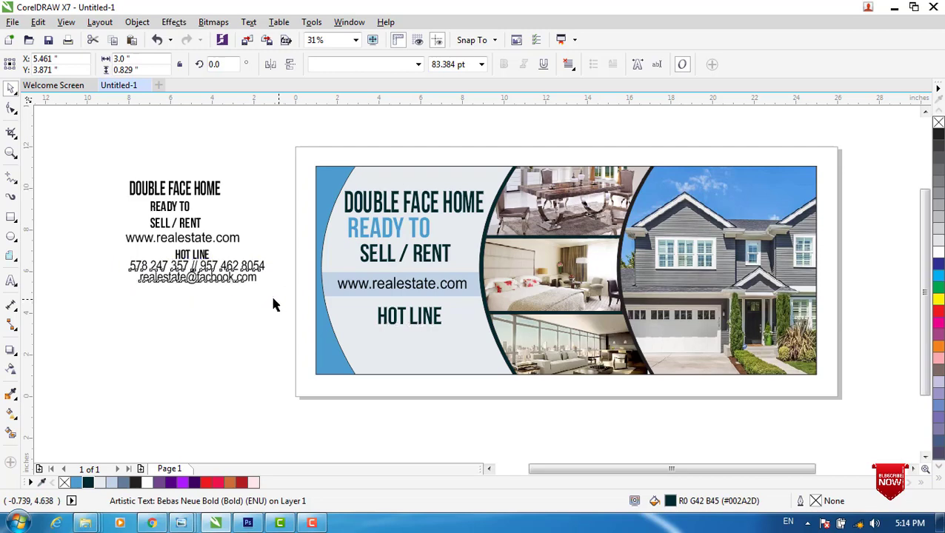
drag(197, 275, 418, 359)
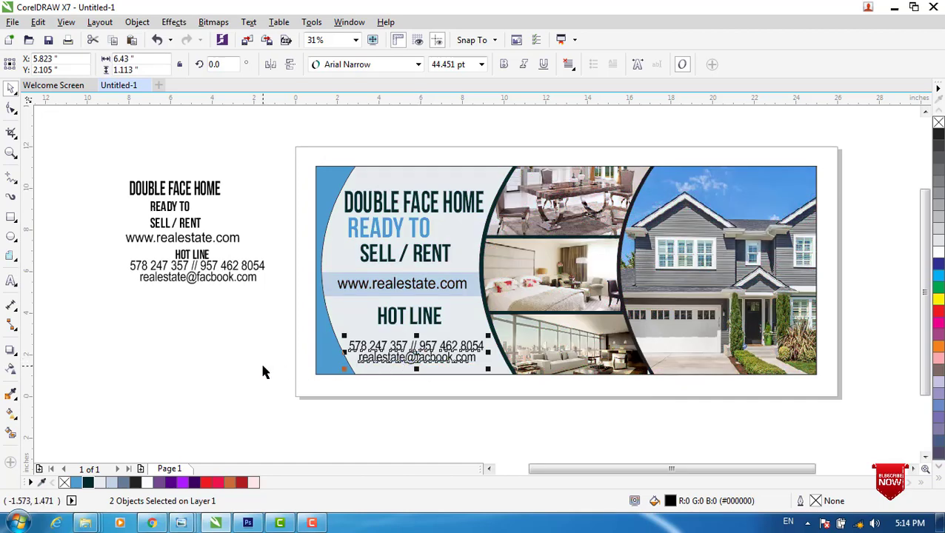
drag(345, 370, 337, 372)
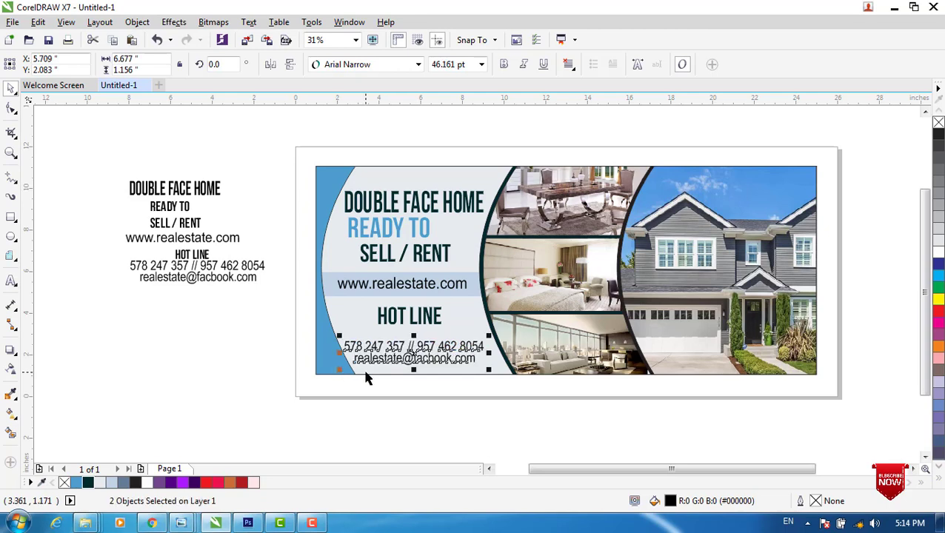
Step: Nudge the banner's phone and e-mail lines to about X 6.03, Y 1.85 inches and fill them with the heading's dark teal
key(Right)
key(Right)
key(Right)
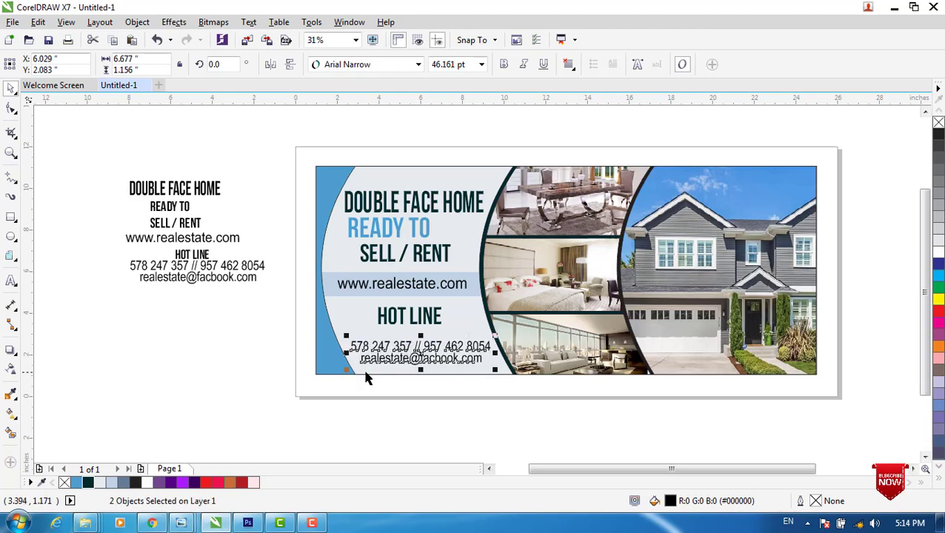
key(Down)
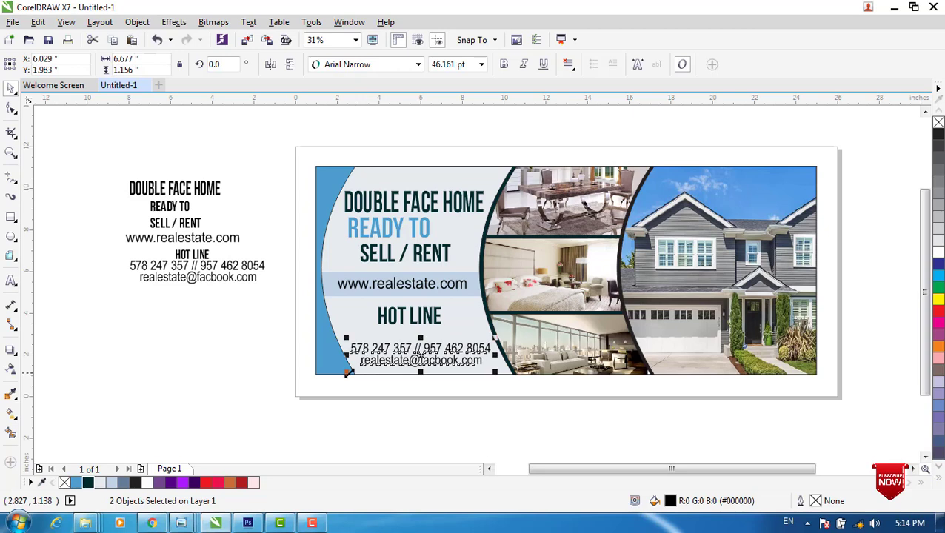
key(Down)
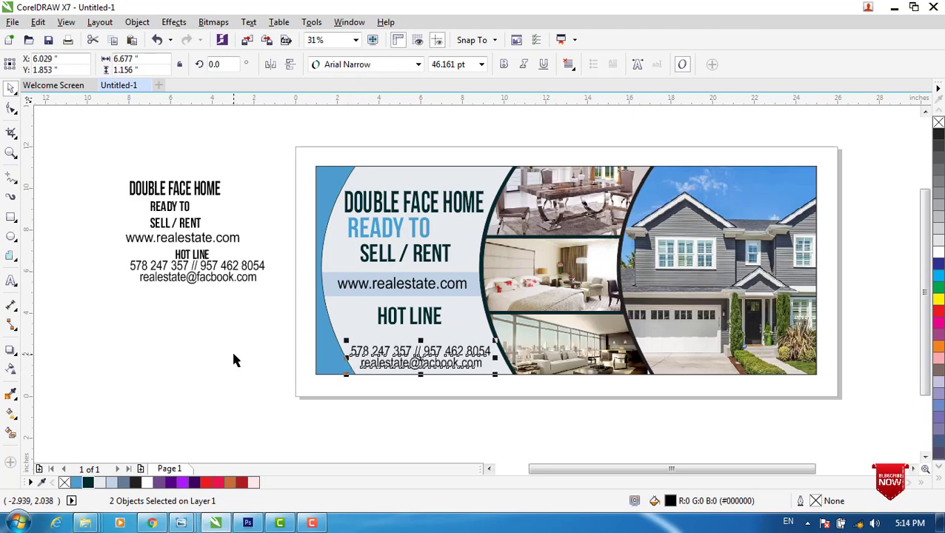
click(88, 482)
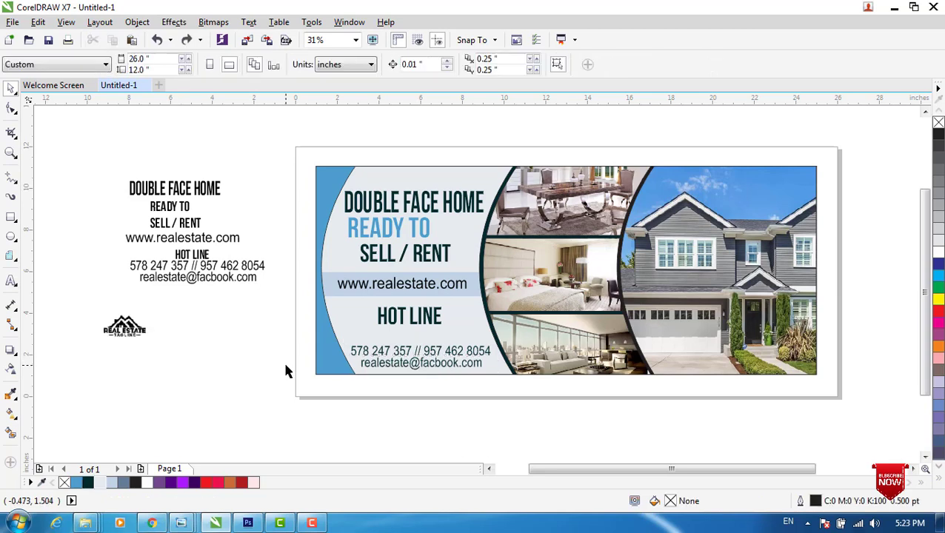
Step: Draw a rectangle about 2.87 by 2.53 inches beside the logo and round its upper corners to about 0.73 and 0.6 inches
click(11, 216)
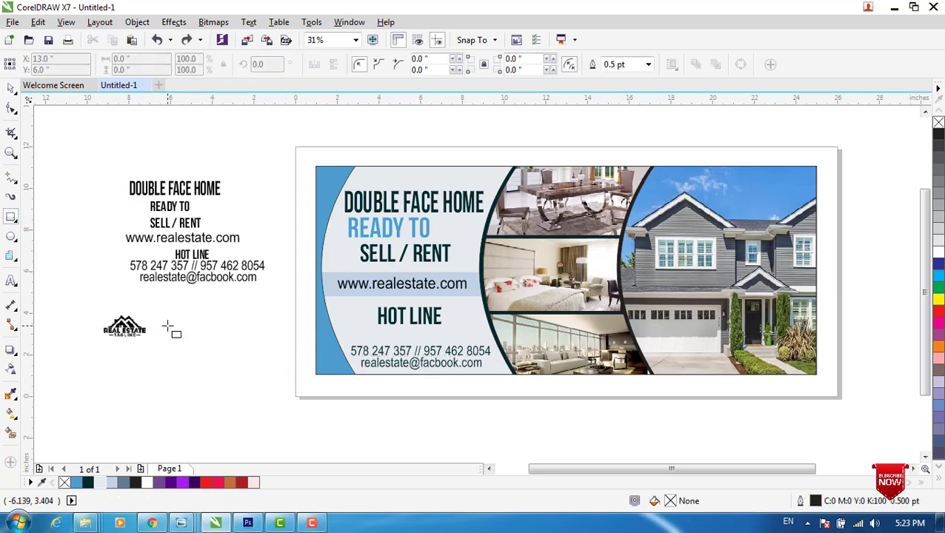
drag(181, 305, 240, 358)
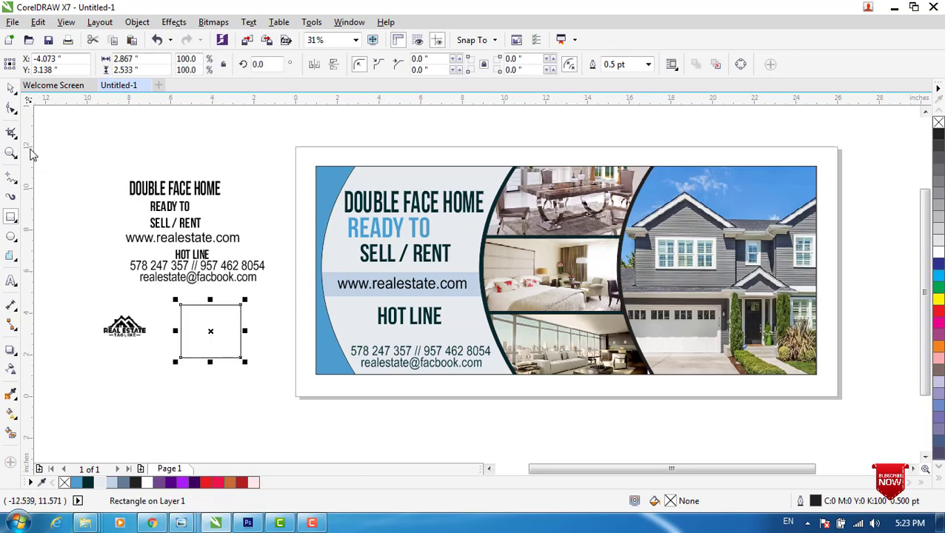
click(12, 108)
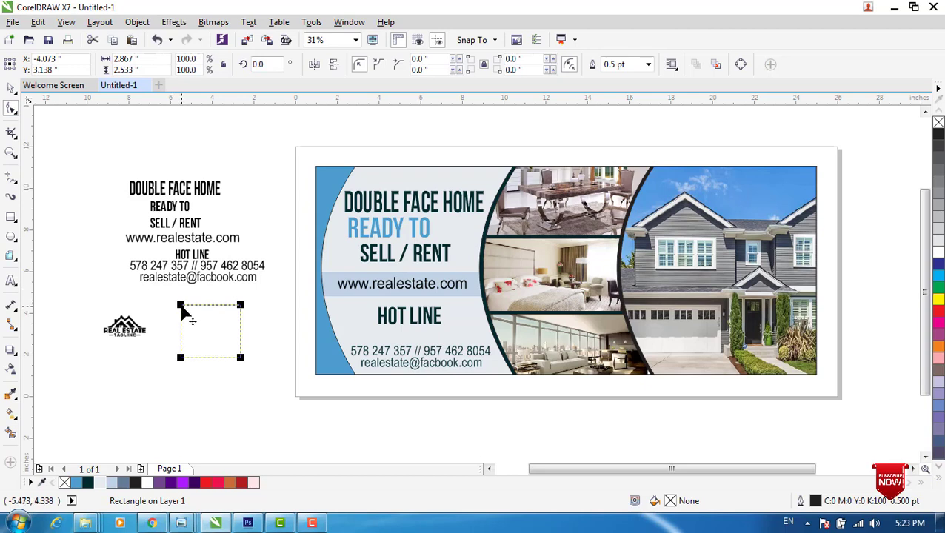
drag(182, 309, 227, 306)
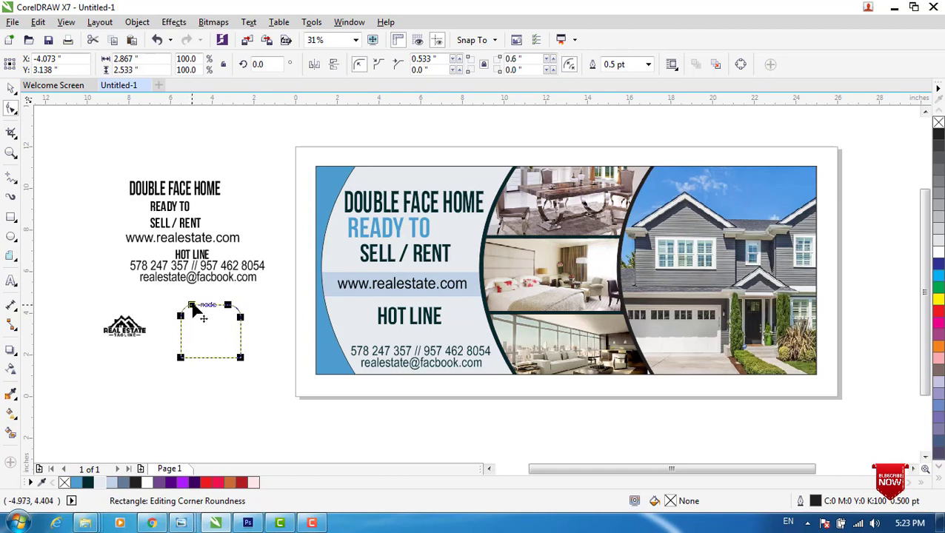
drag(196, 306, 199, 308)
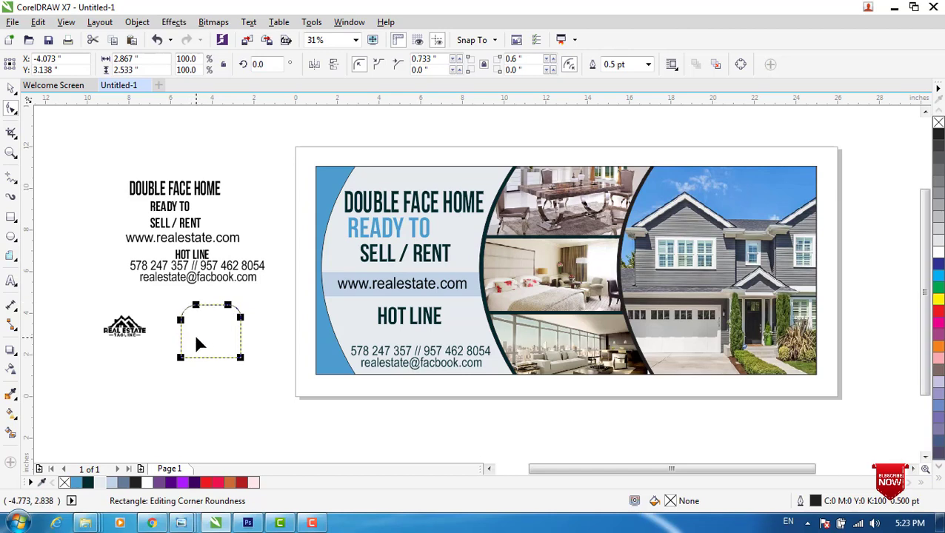
Step: Flip the rounded rectangle vertically and fit it at the banner's upper-right edge, scaled to about 2.14 by 1.89 inches
click(11, 89)
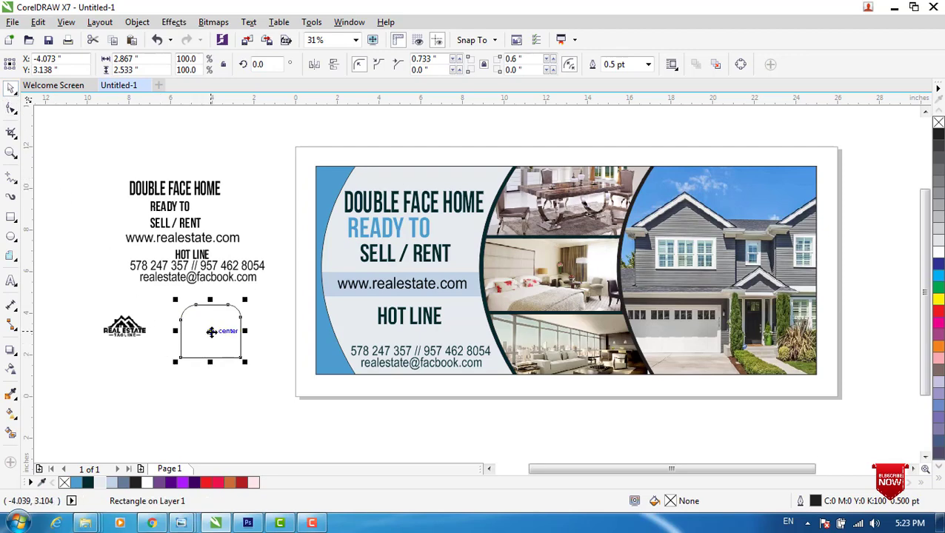
drag(211, 332, 772, 156)
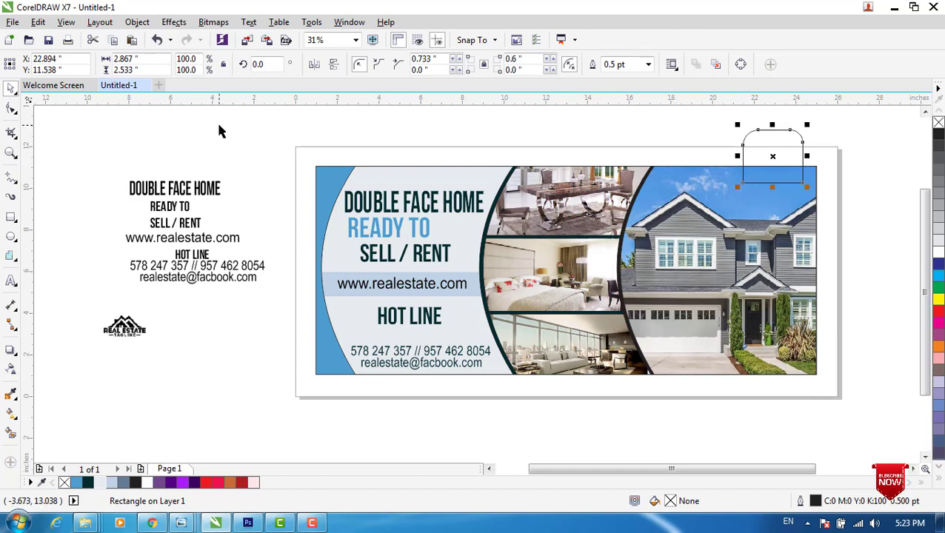
click(335, 69)
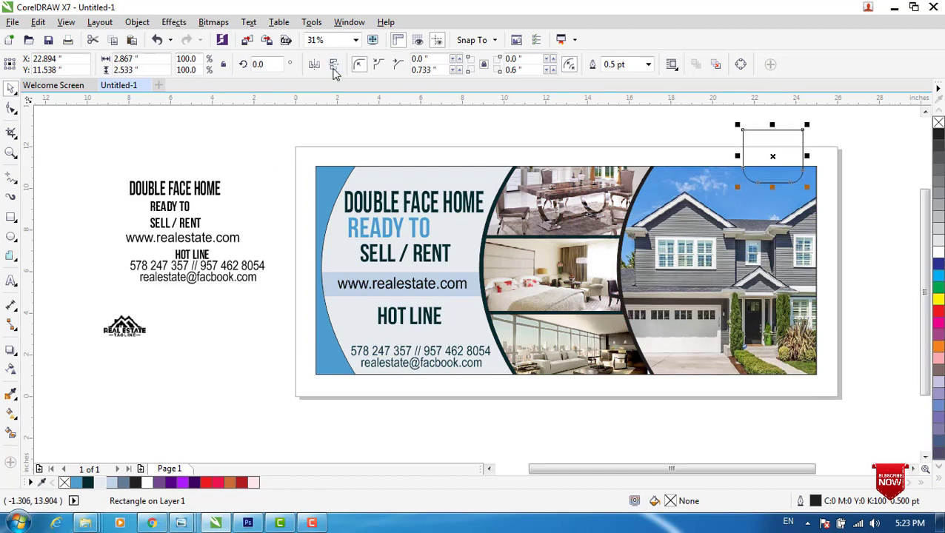
drag(773, 156, 782, 184)
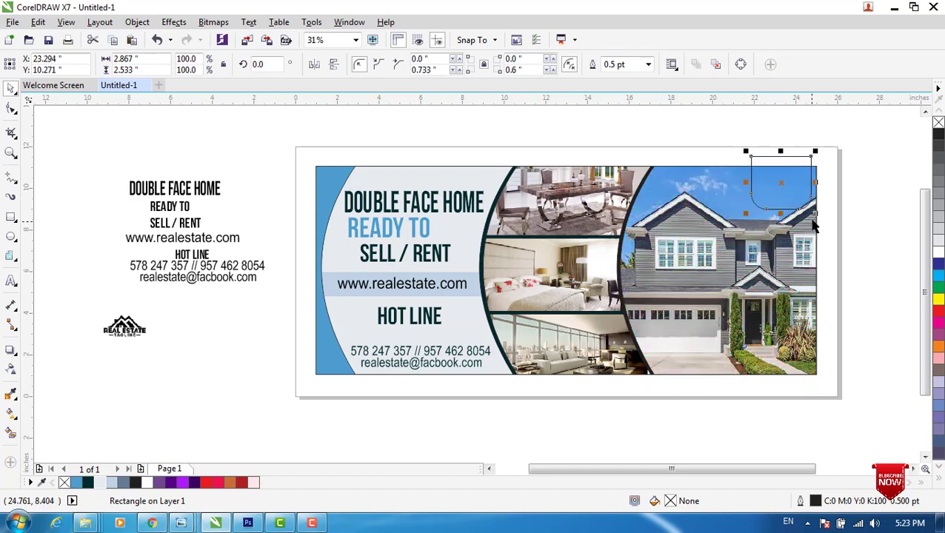
drag(814, 214, 779, 191)
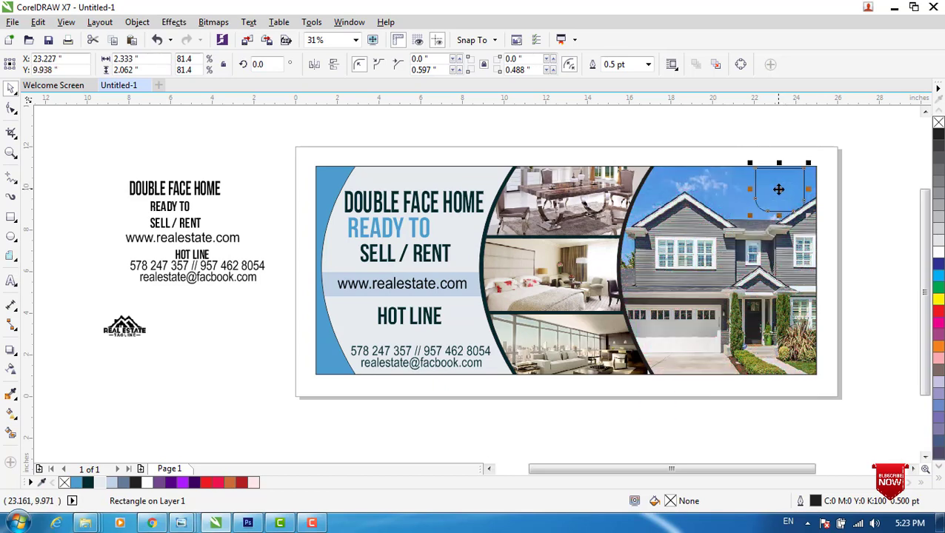
key(Up)
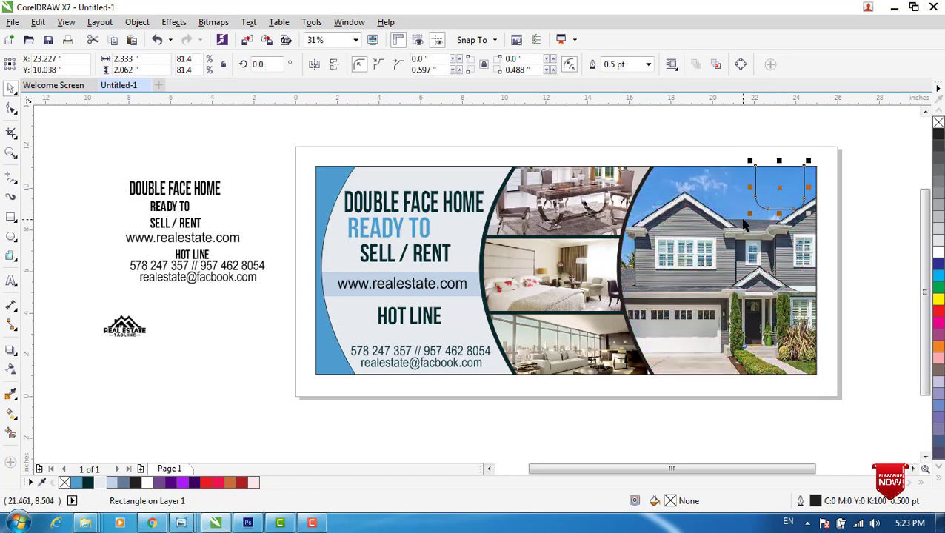
drag(749, 213, 753, 209)
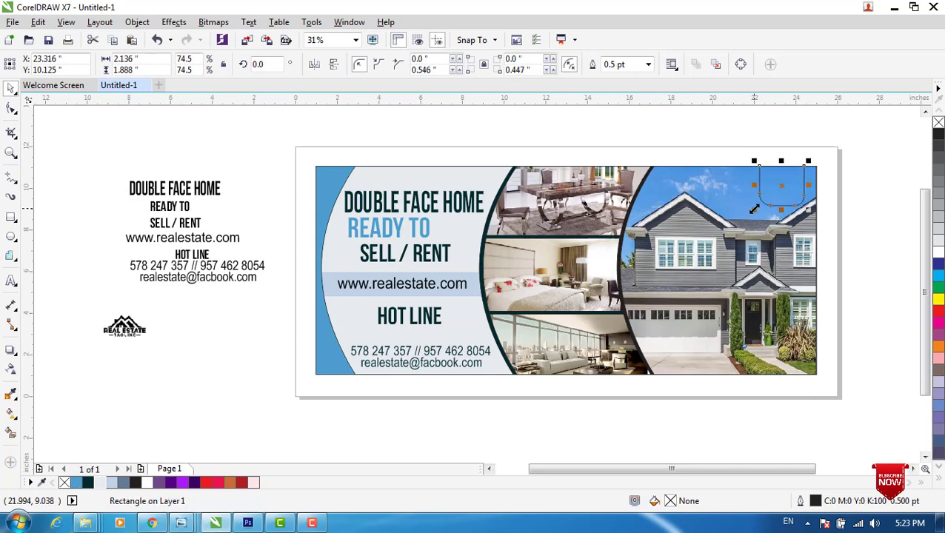
key(Left)
key(Left)
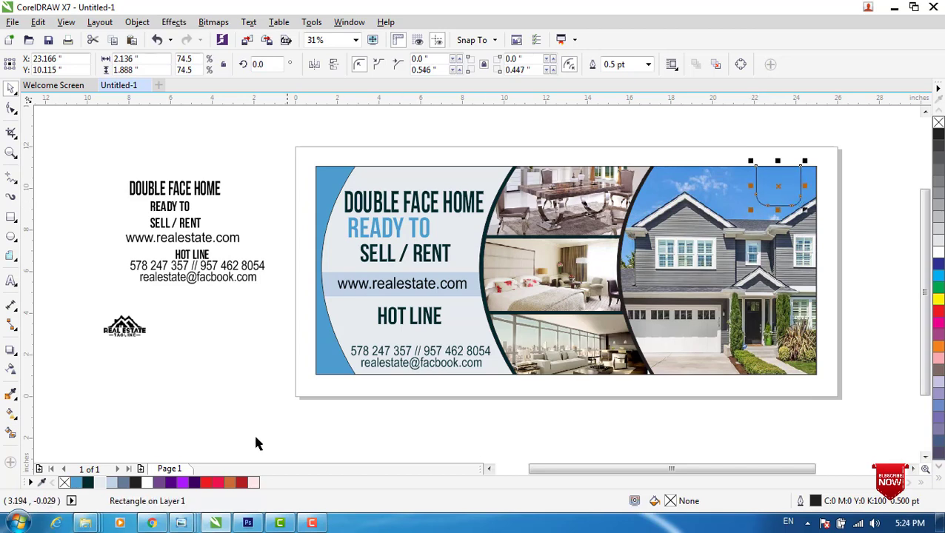
Step: Fill the rounded rectangle with light blue #BFD4E5 and remove its outline
click(111, 483)
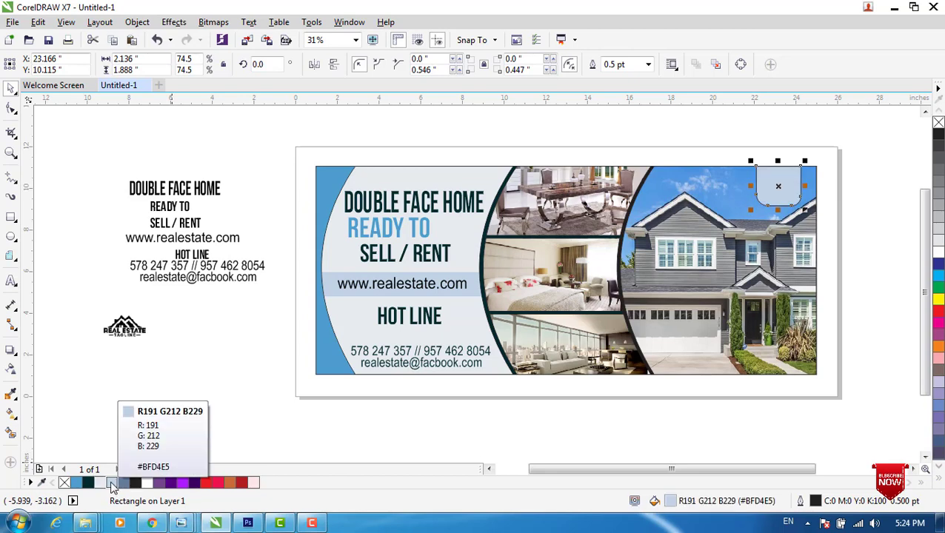
right_click(66, 483)
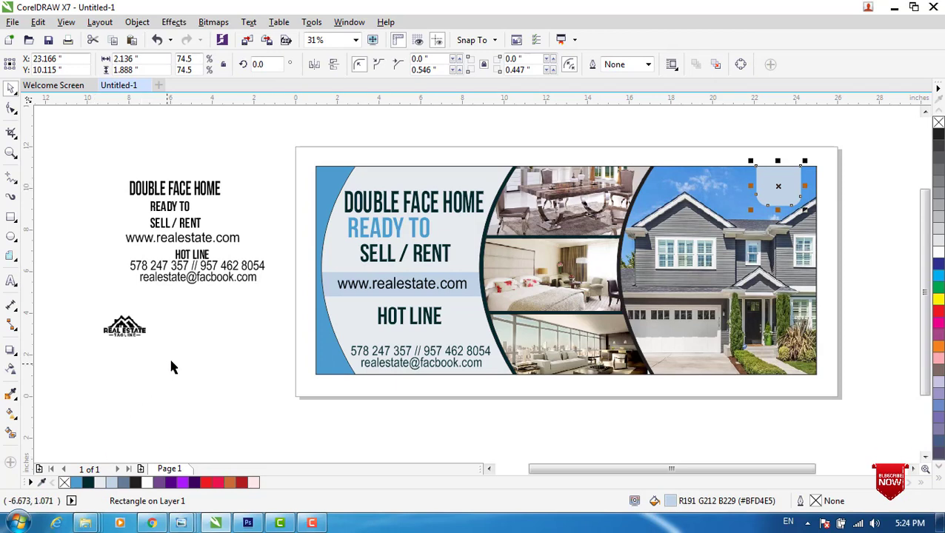
Step: Shrink the REAL ESTATE logo to about 1.8 by 1.07 inches and place it on the light blue rounded rectangle
click(98, 333)
click(111, 337)
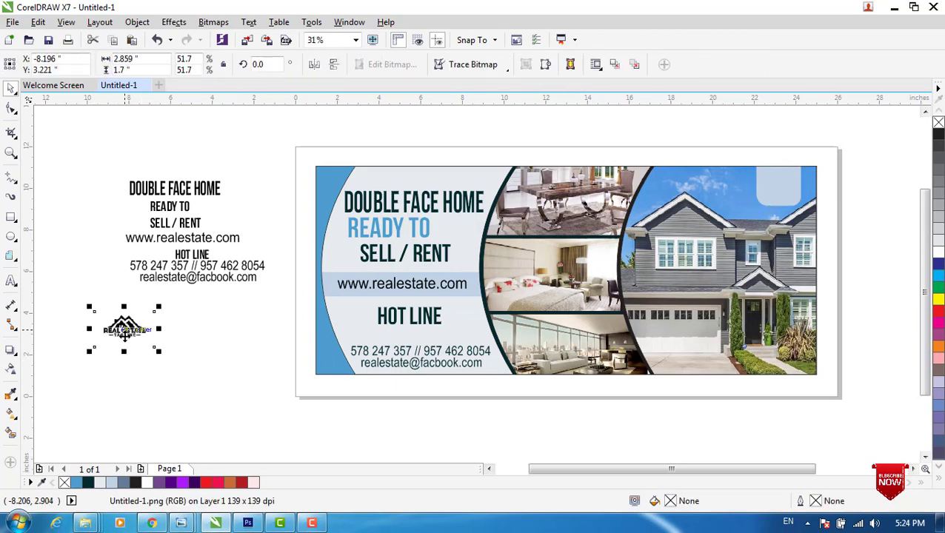
drag(125, 327, 747, 143)
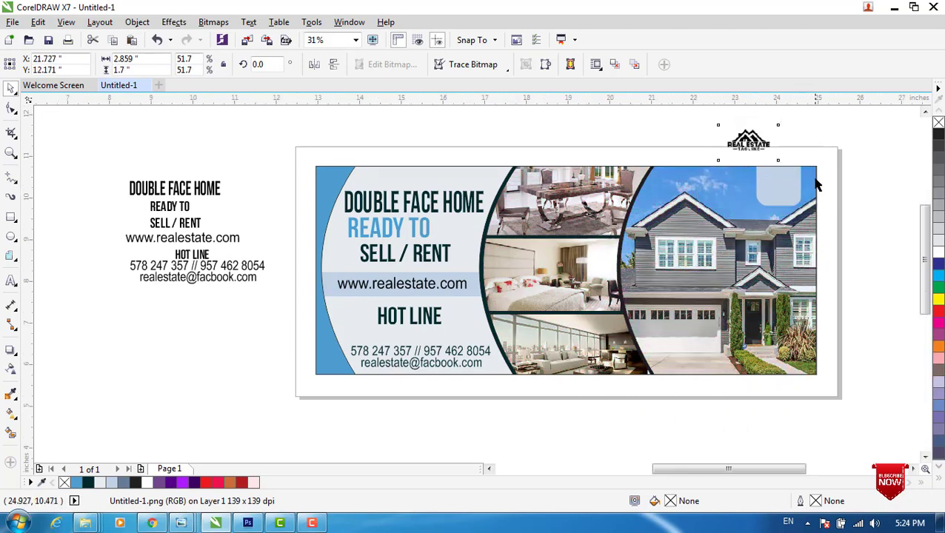
scroll(815, 184, up, 2)
click(924, 112)
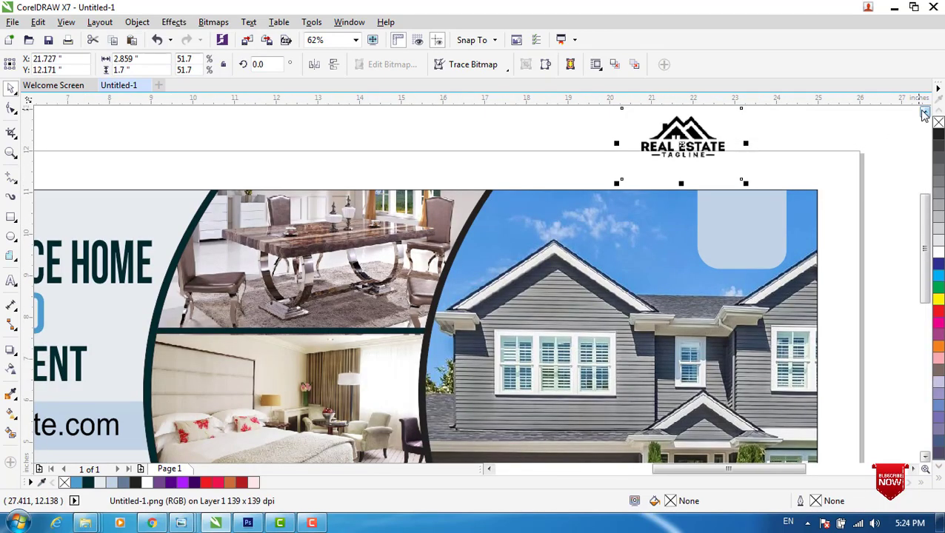
click(924, 112)
drag(682, 177, 708, 169)
drag(765, 210, 726, 188)
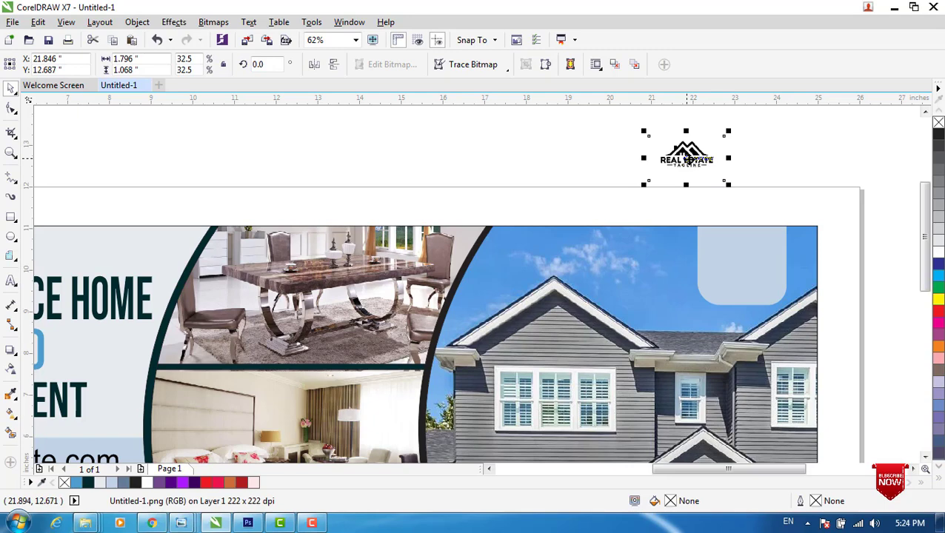
drag(688, 158, 742, 265)
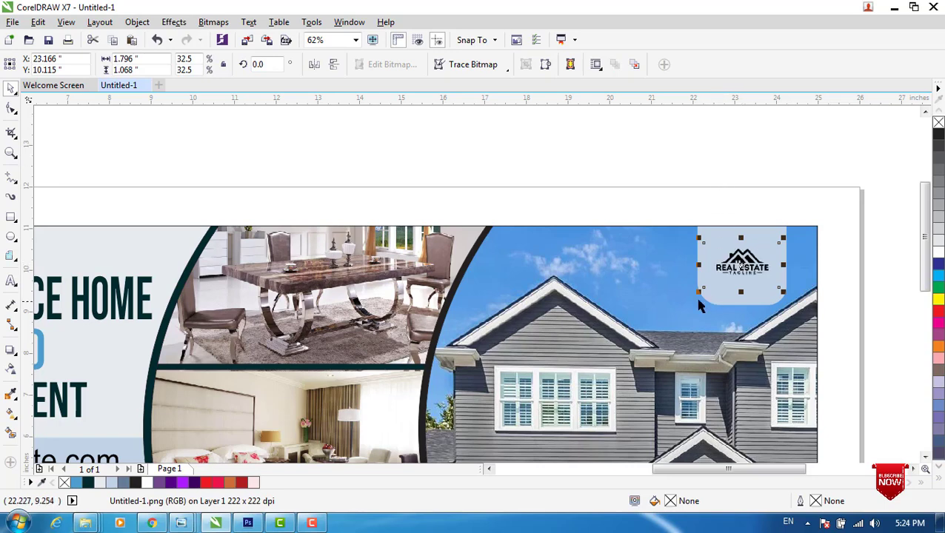
Step: Enlarge the logo to about 2.35 by 1.4 inches and nudge it to about X 23.15, Y 9.95 inches
drag(699, 291, 683, 301)
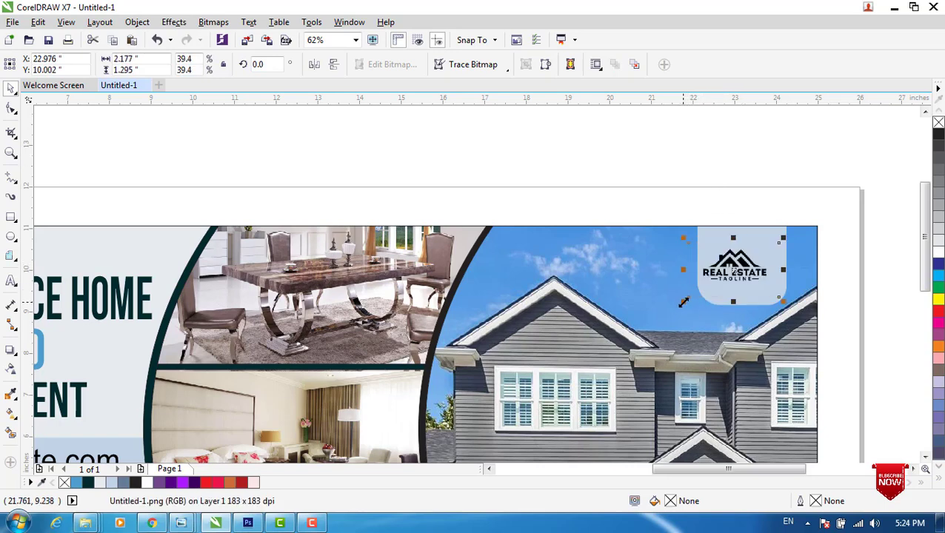
drag(783, 303, 788, 307)
key(Right)
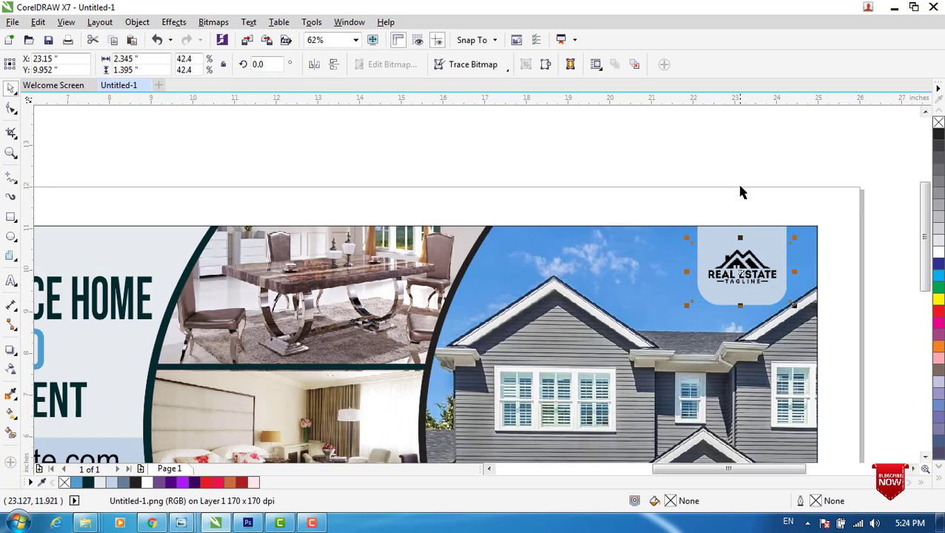
click(729, 164)
Step: Remove the outline from all objects of the banner
scroll(628, 294, down, 2)
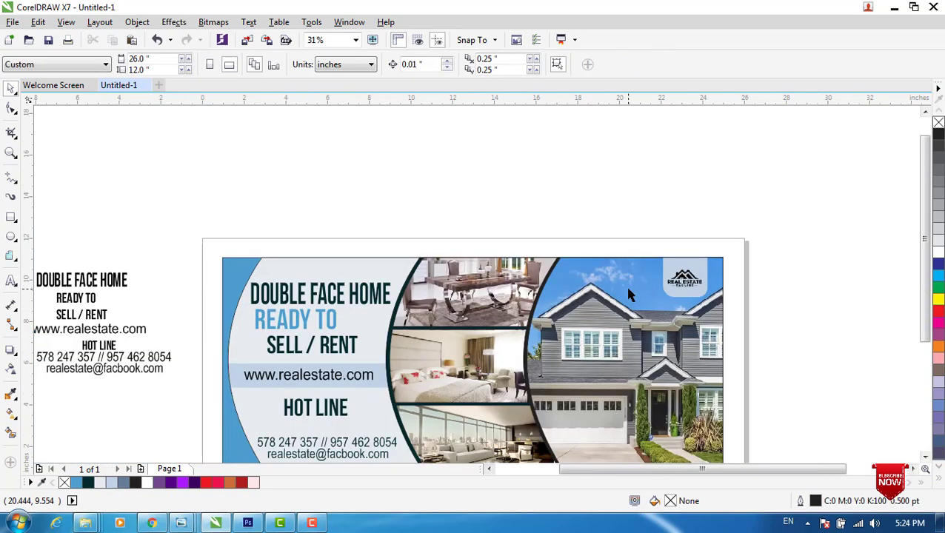
drag(920, 220, 921, 264)
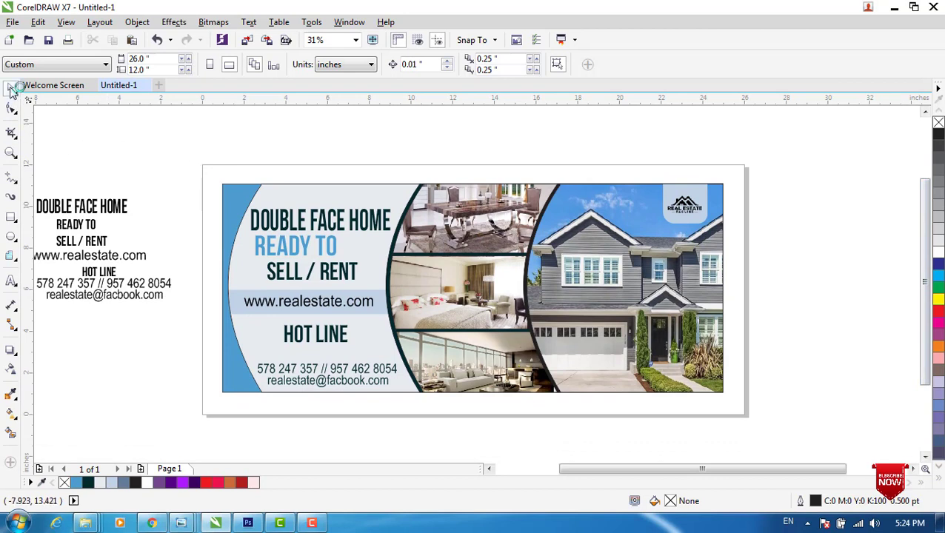
drag(213, 154, 729, 405)
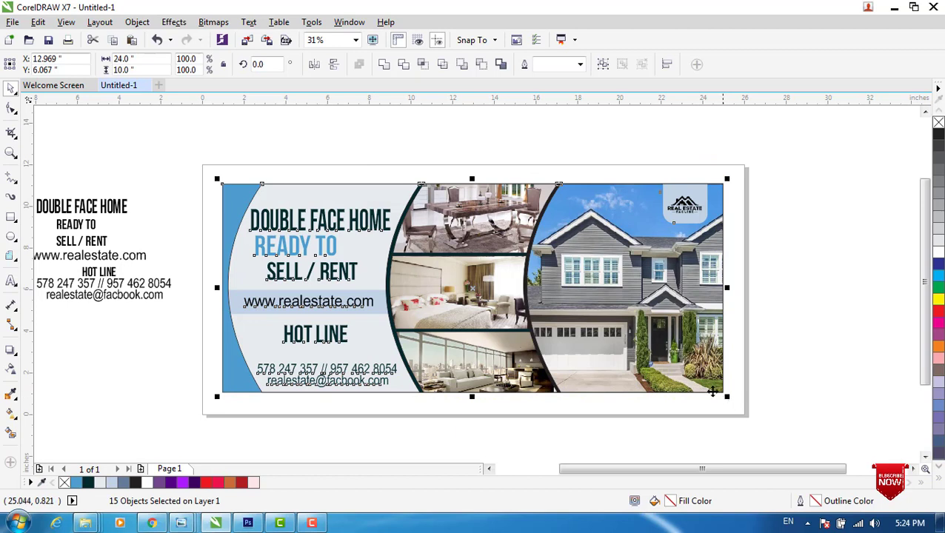
right_click(66, 482)
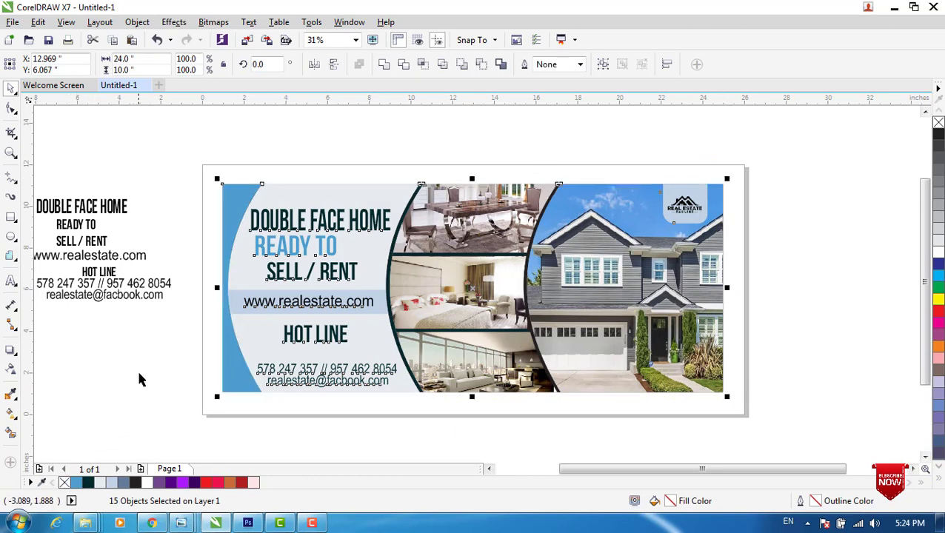
click(12, 153)
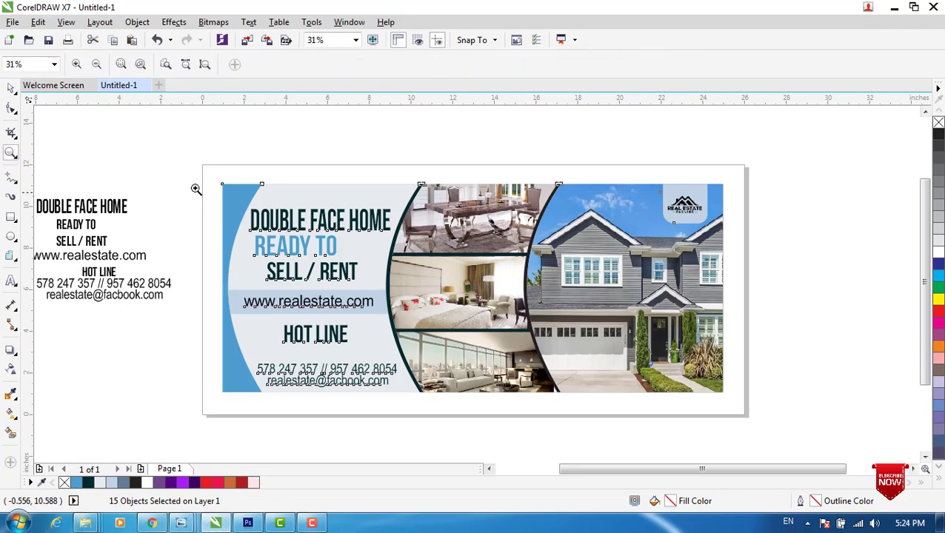
drag(213, 181, 725, 399)
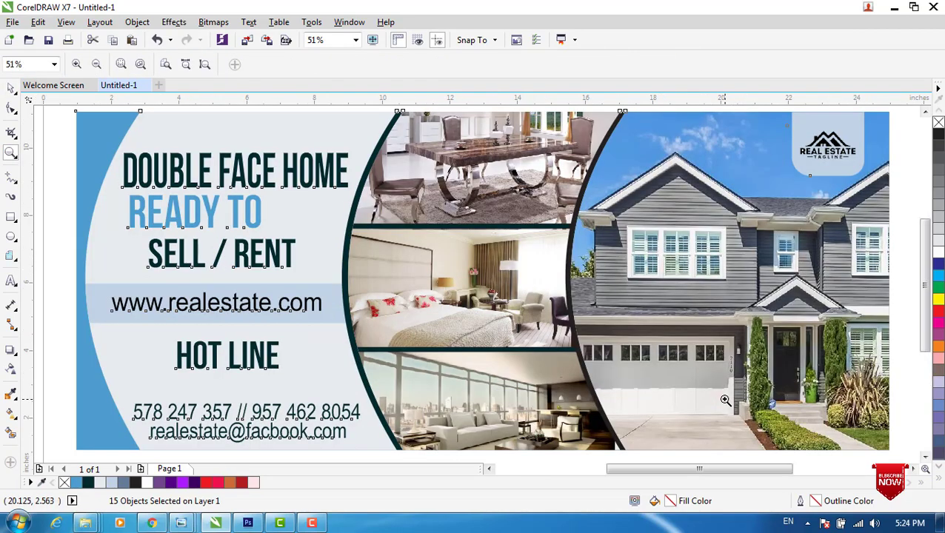
click(11, 88)
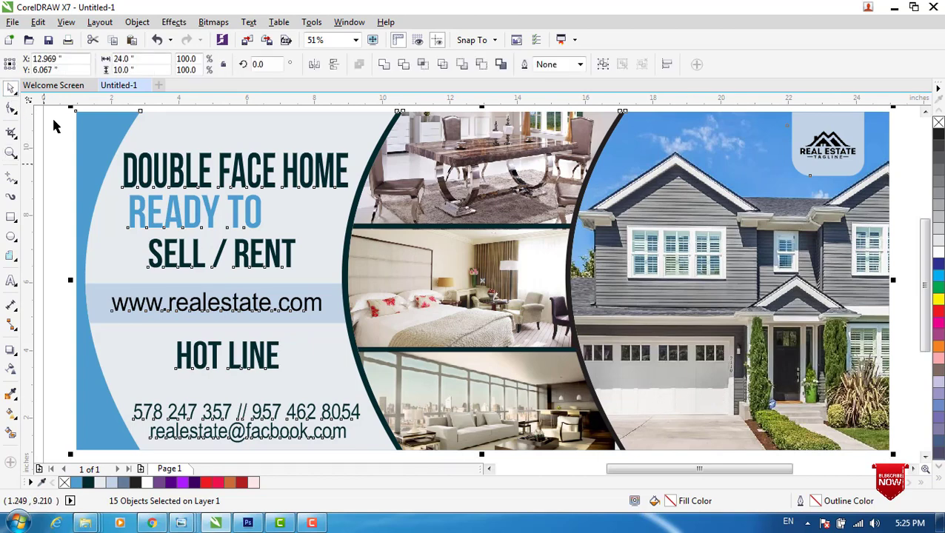
click(40, 181)
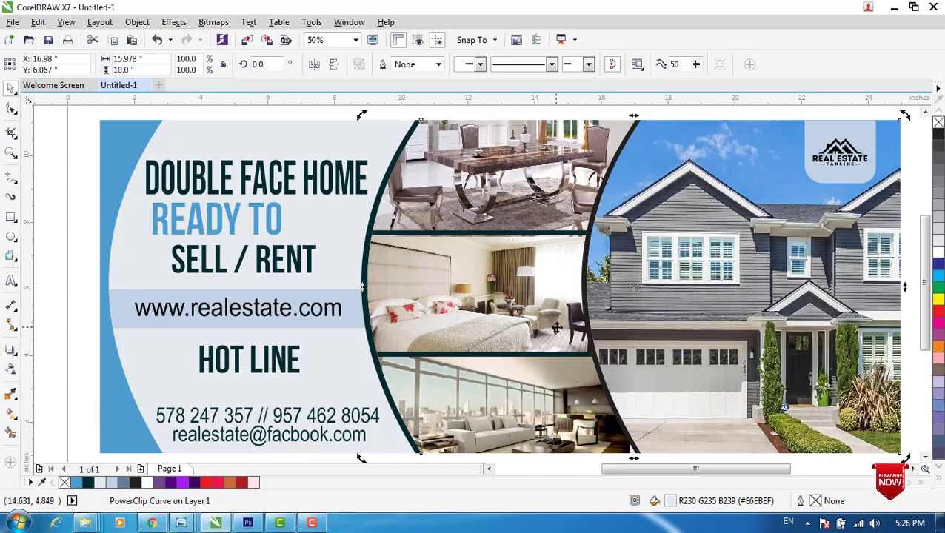
Step: Open the photo panel's PowerClip contents and stretch the bedroom photo upward to about 4.11 inches high, meeting the dark divider above
scroll(551, 330, up, 2)
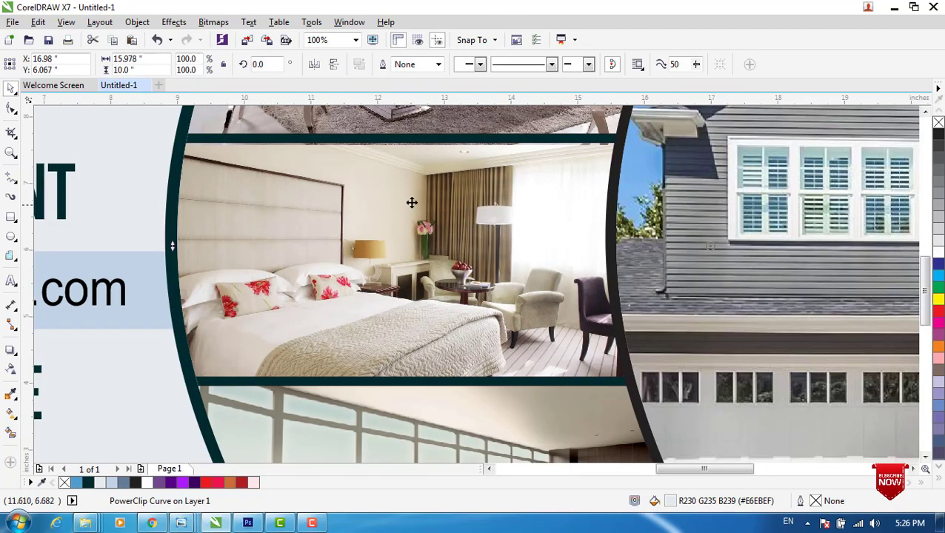
click(925, 112)
click(926, 111)
click(925, 112)
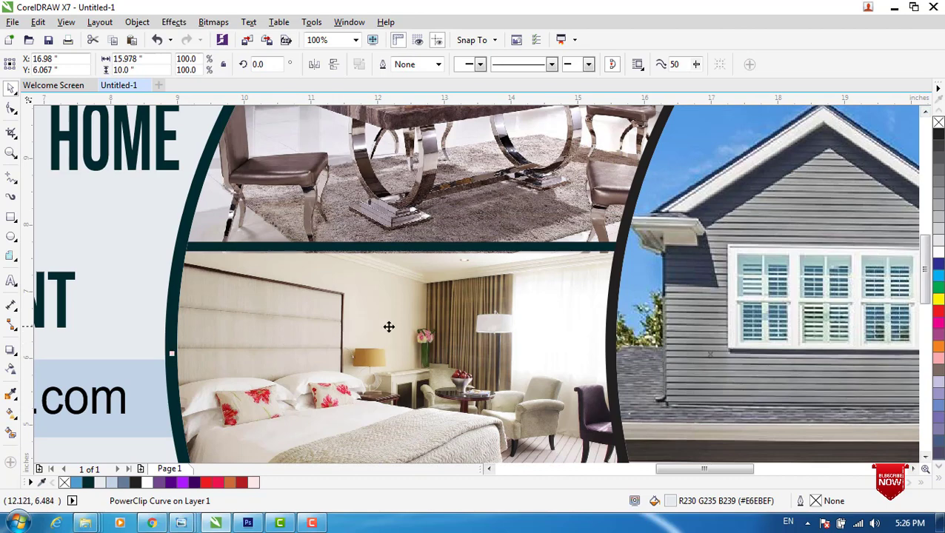
scroll(392, 328, down, 2)
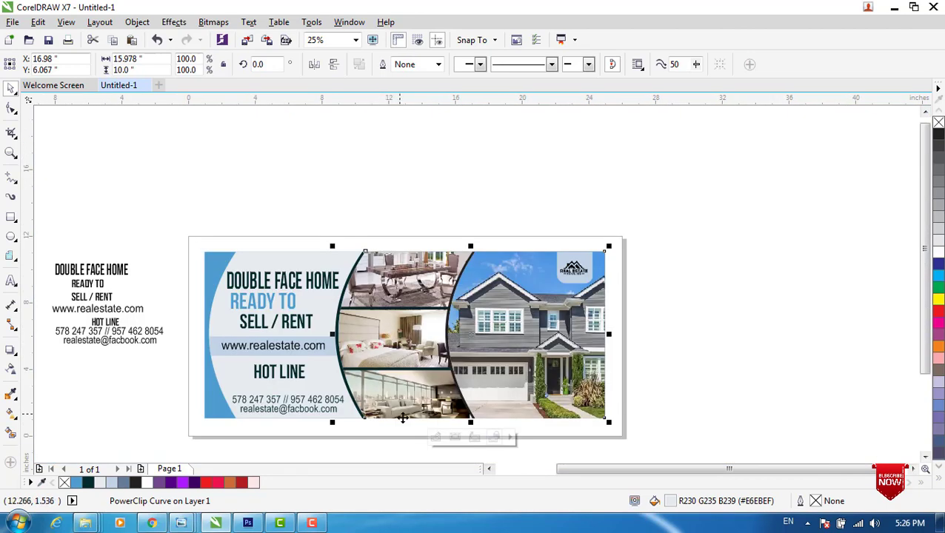
click(439, 437)
scroll(393, 385, up, 1)
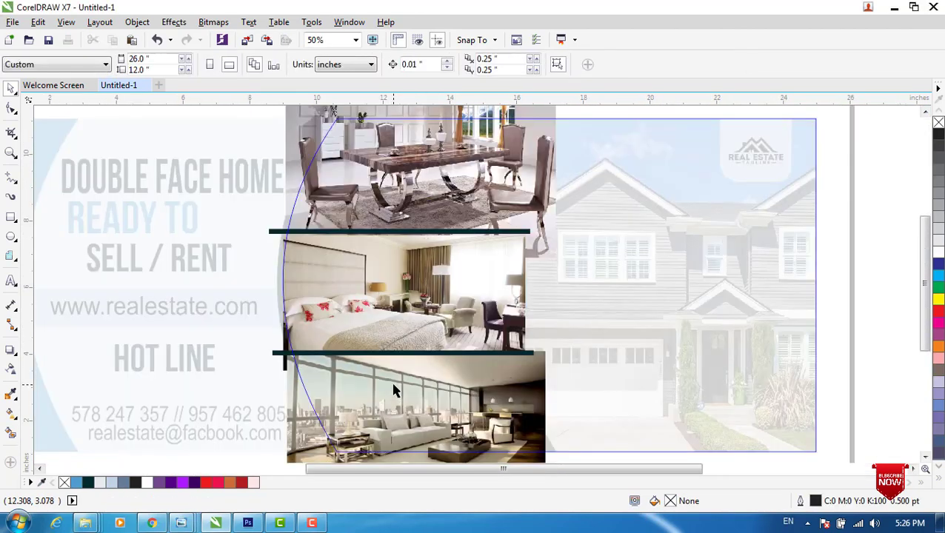
scroll(387, 355, up, 1)
click(394, 149)
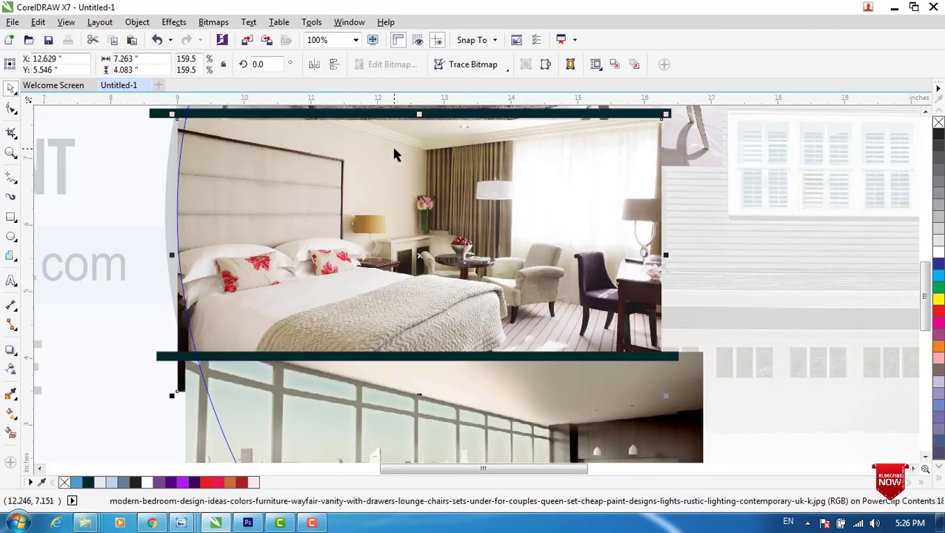
drag(419, 116, 417, 161)
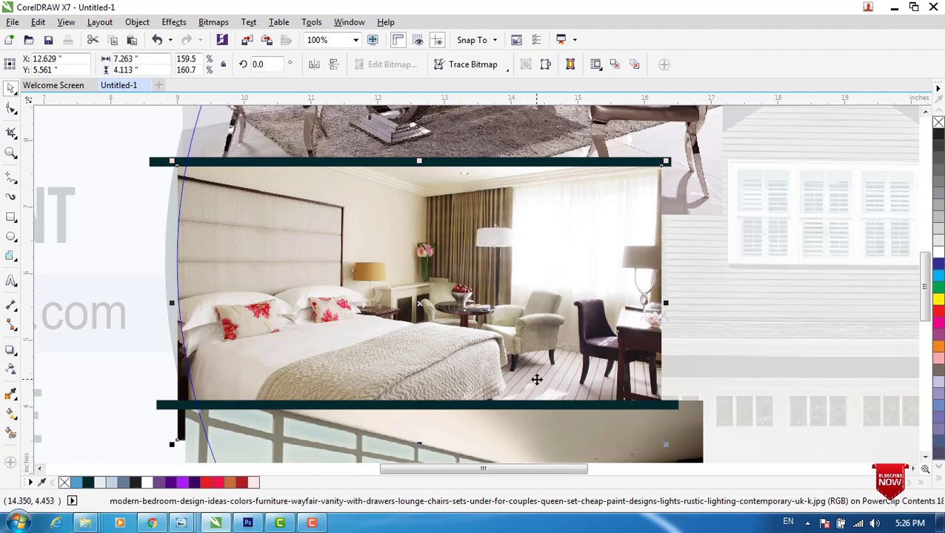
Step: Finish editing the photo panel's PowerClip contents and review the whole banner
scroll(537, 379, down, 2)
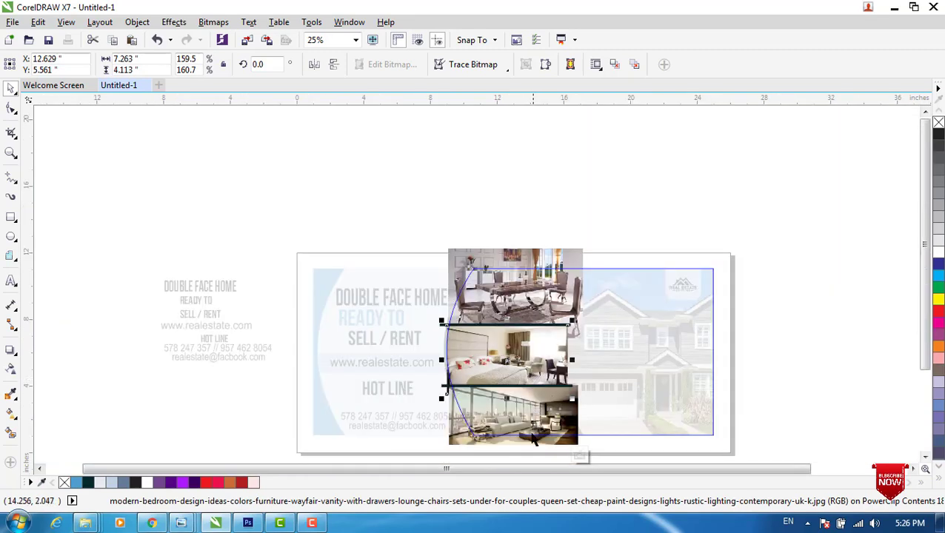
click(582, 454)
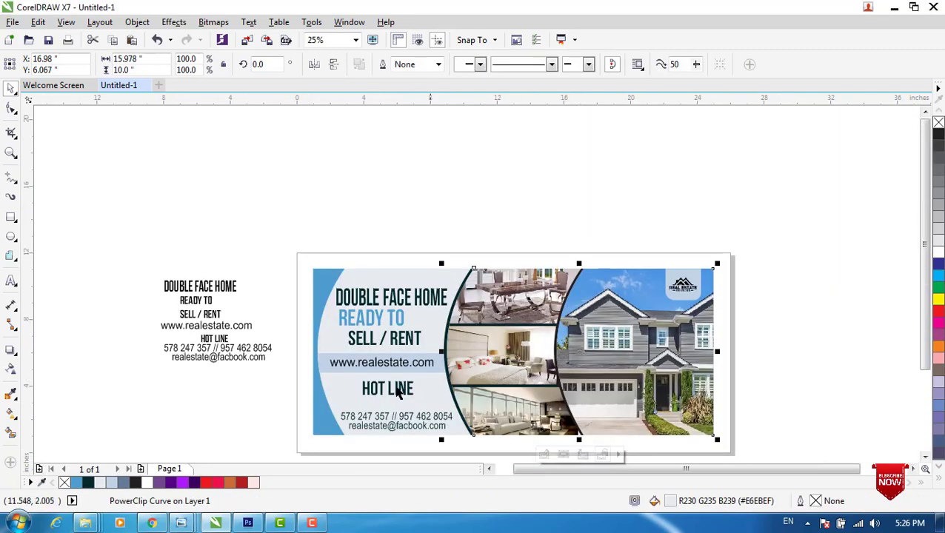
click(10, 154)
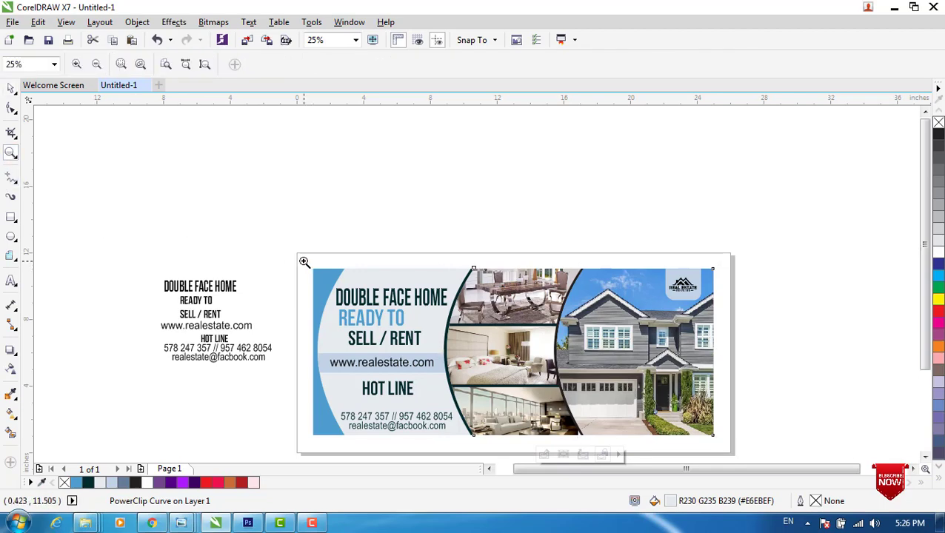
drag(304, 261, 717, 436)
click(9, 90)
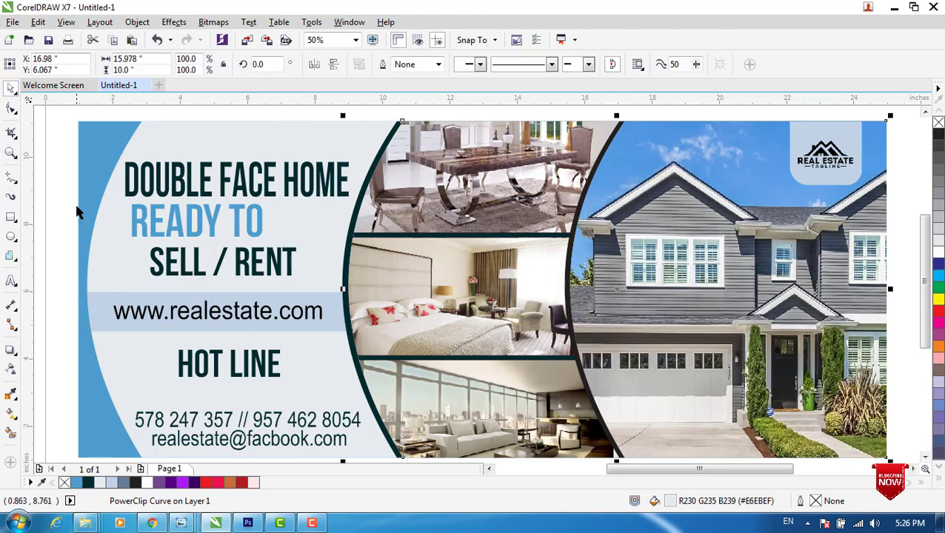